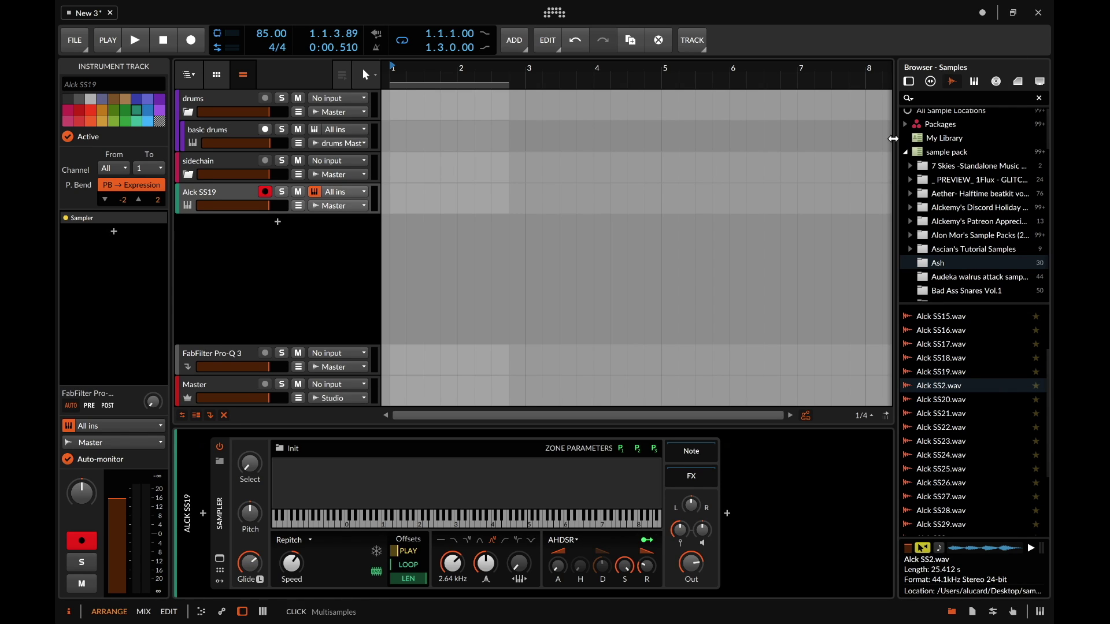
- Select the Sampler device on the Alck SS19 track to show its Device settings
left_click(394, 491)
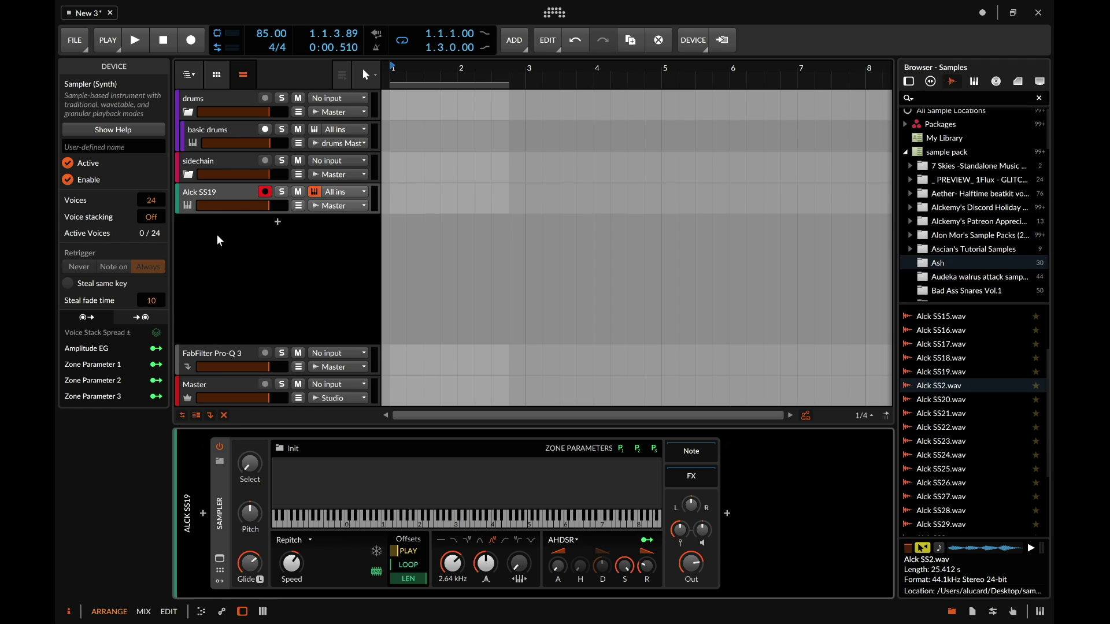
- Add a new instrument track with a Sampler device, found by searching 'SAMP'
left_click(277, 220)
type("SAMPLER")
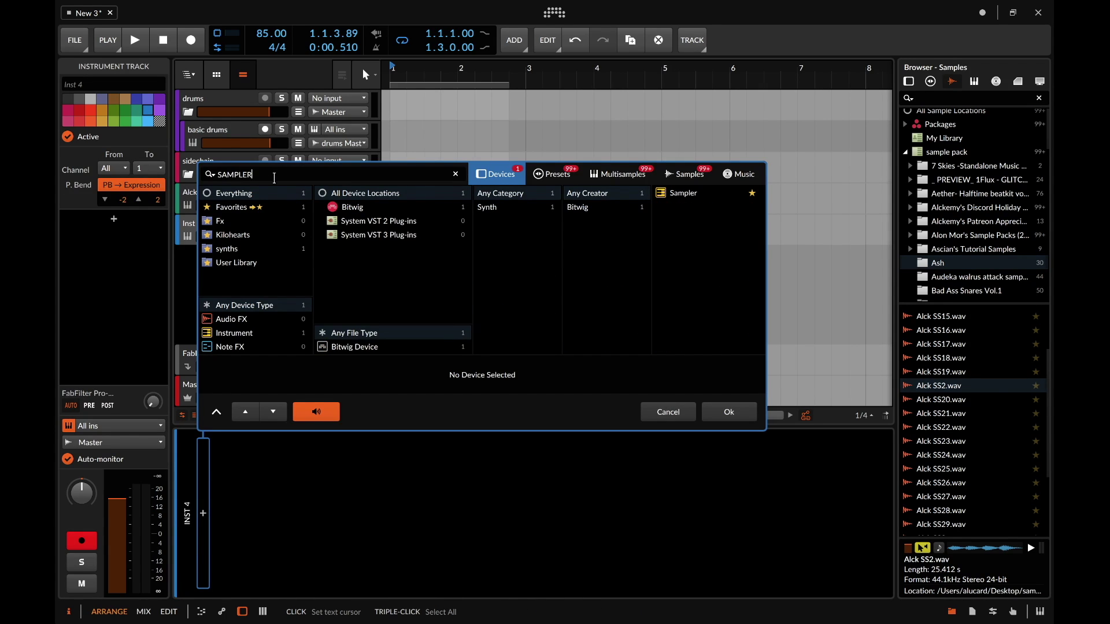
key("Return")
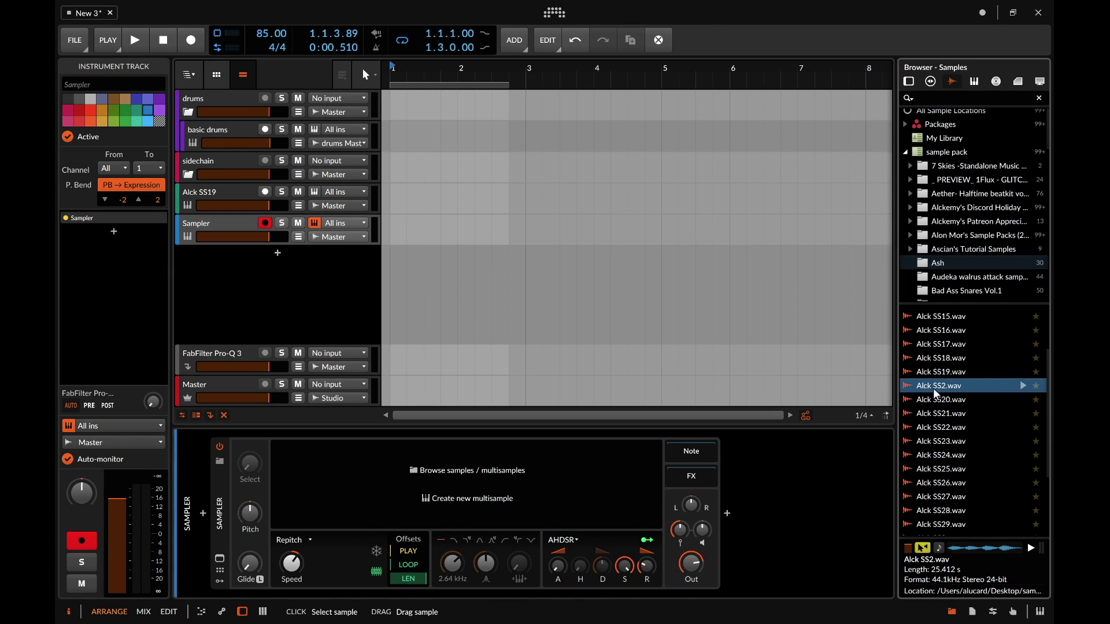
- Load Alck SS2.wav into the Sampler, set keytracking to 100 % and detect its root key
left_click_drag(905, 397, 416, 477)
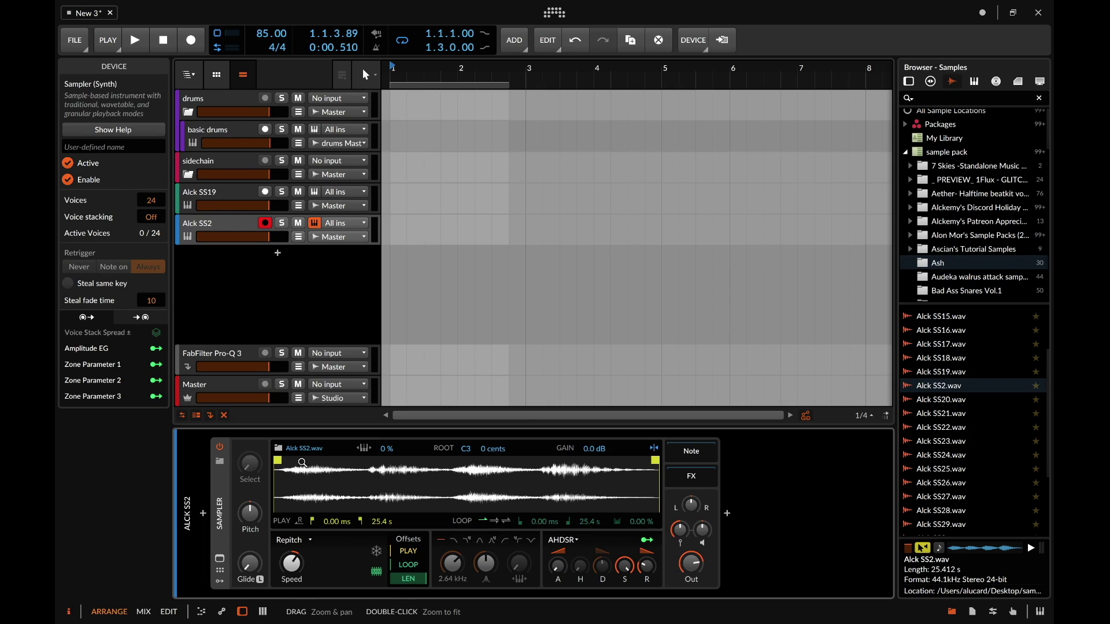
left_click(364, 448)
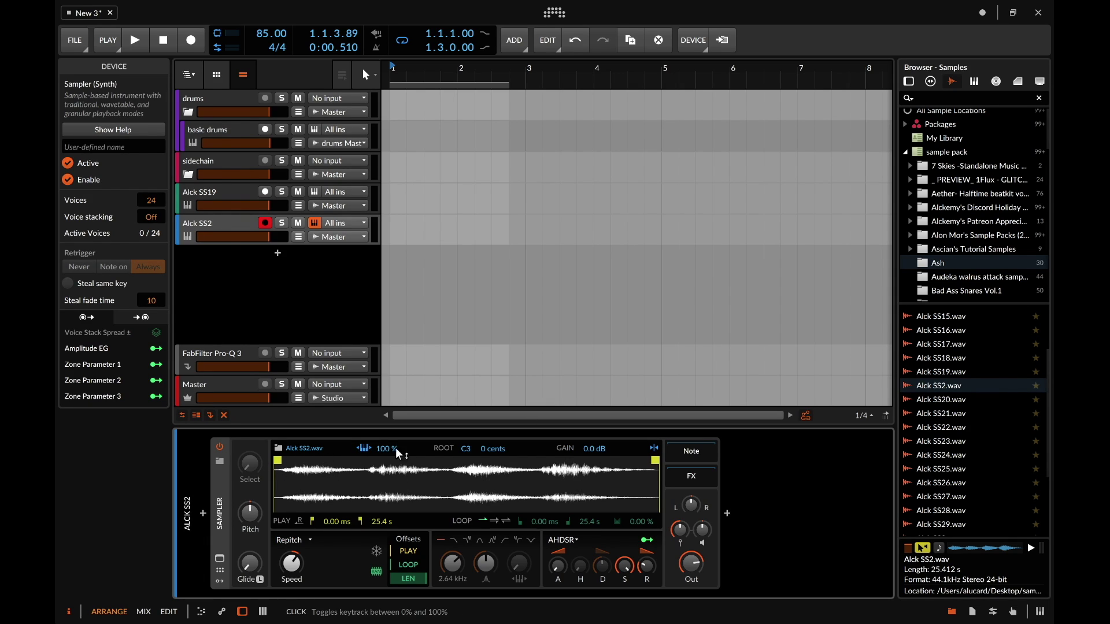
right_click(465, 463)
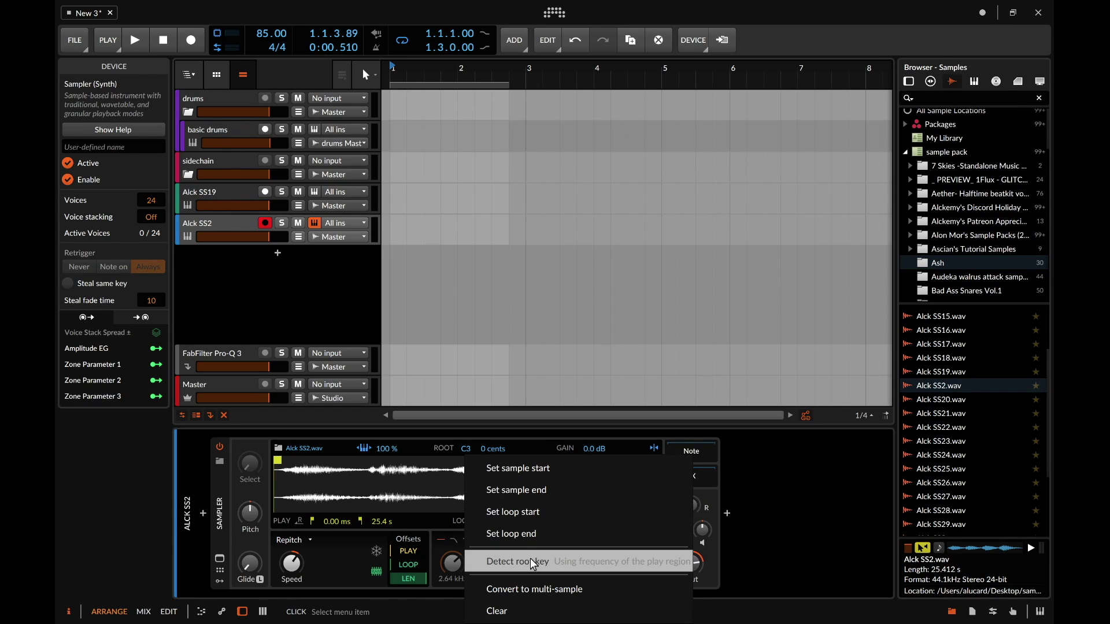
left_click(553, 570)
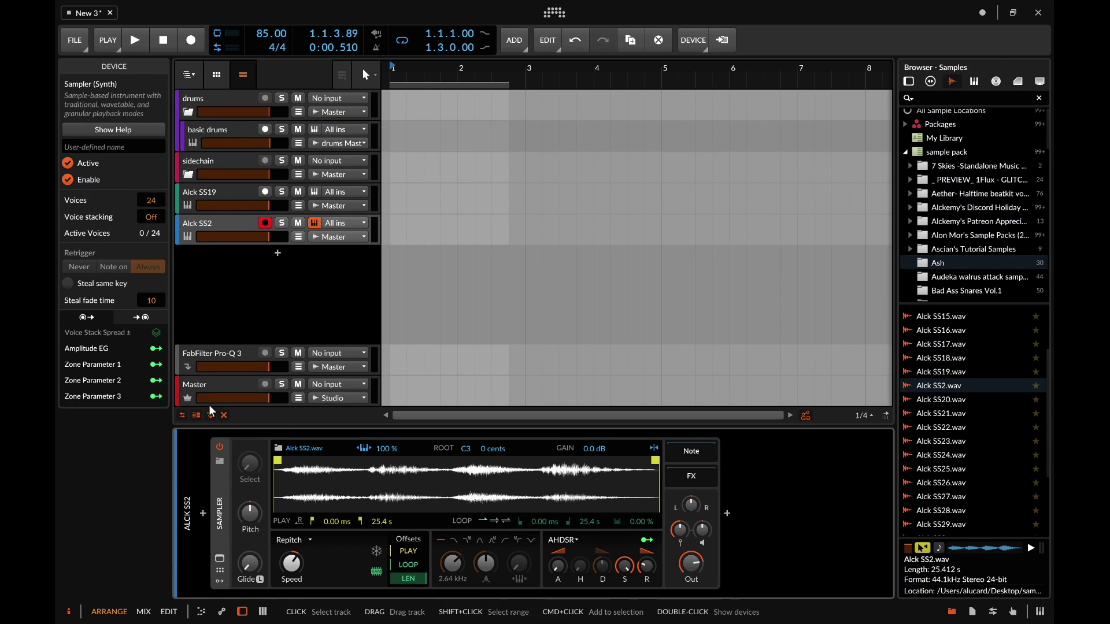
- Move the play start later, reverse playback, and shift the loop start to about 61 %
mouse_move(326, 521)
left_mouse_down()
mouse_move(326, 497)
mouse_move(332, 520)
left_mouse_up()
left_click(300, 522)
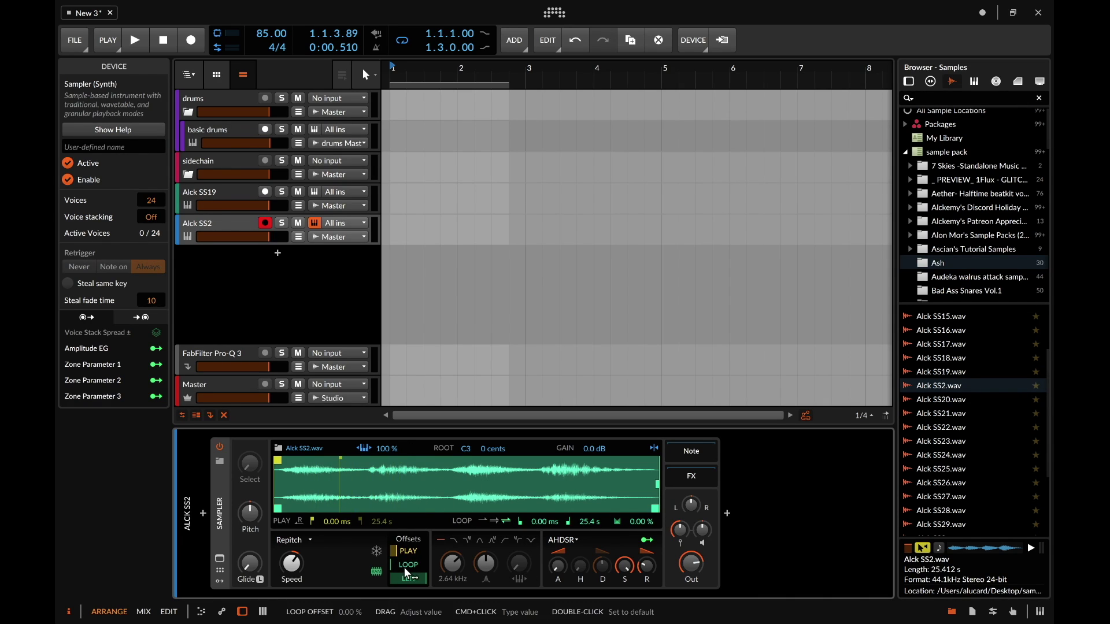
mouse_move(404, 566)
left_mouse_down()
mouse_move(405, 538)
mouse_move(394, 551)
mouse_move(401, 564)
left_mouse_up()
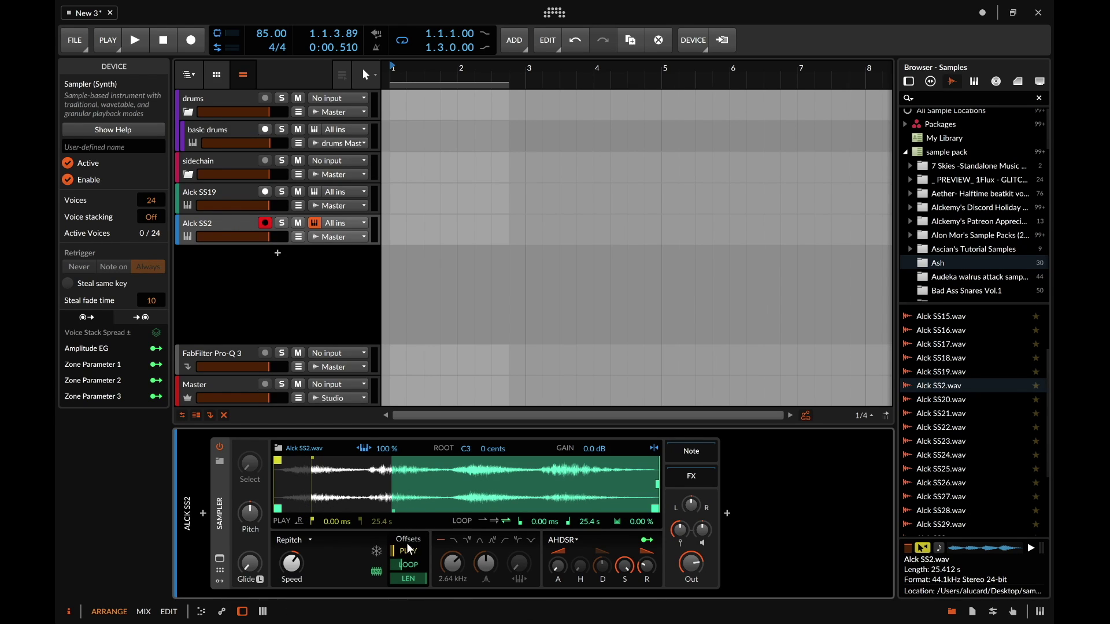
- Freeze playback and move the frozen position from about 16 % to about 59 %
left_click(376, 551)
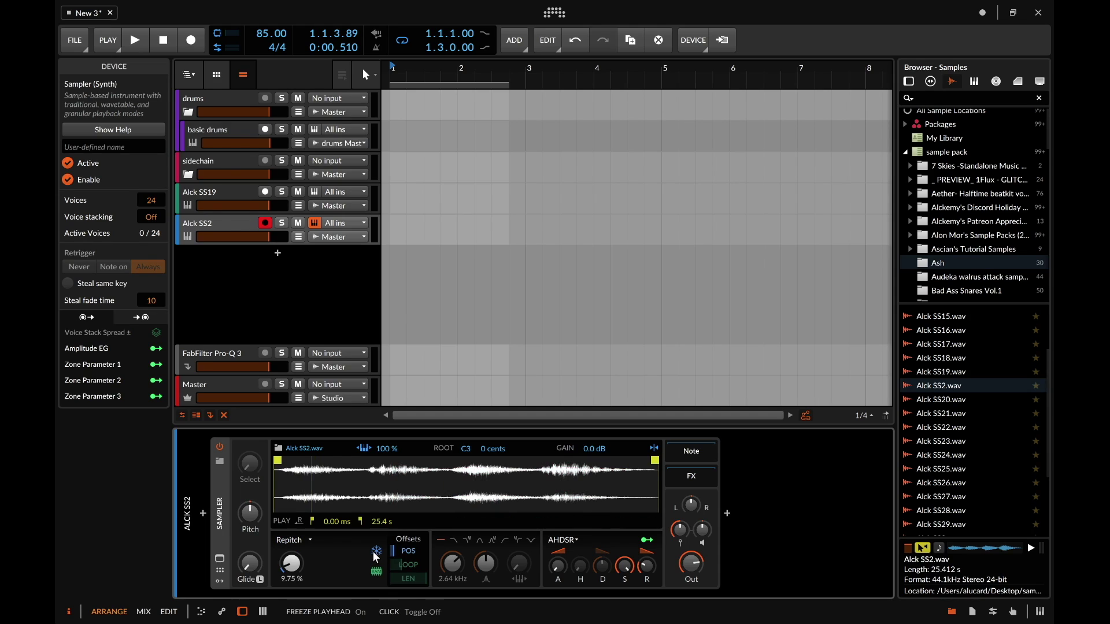
left_click_drag(398, 549, 397, 528)
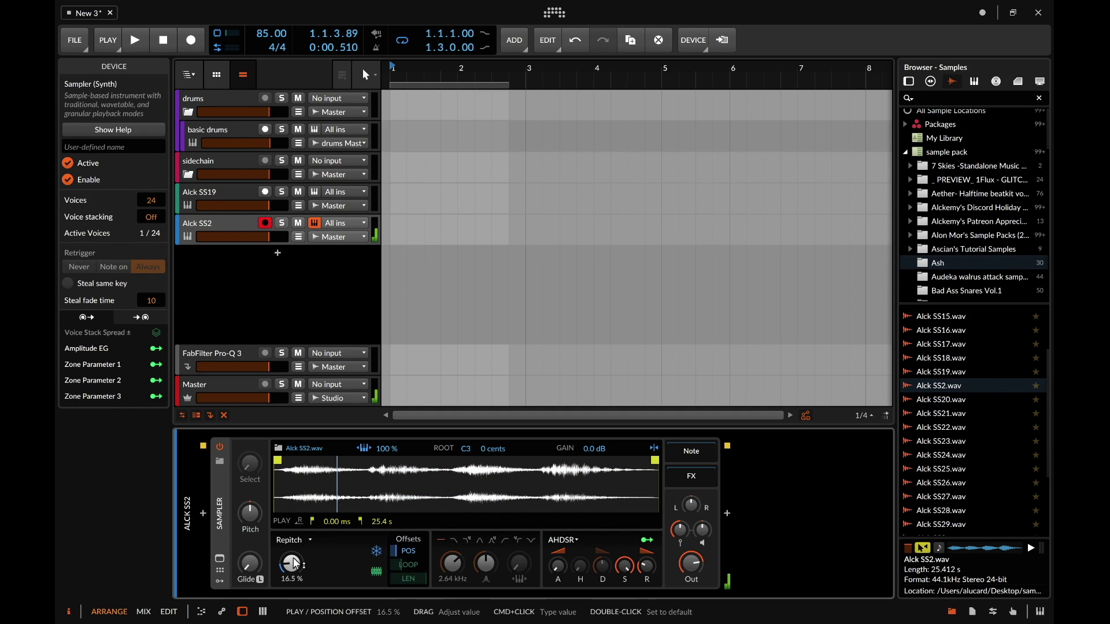
mouse_move(294, 564)
left_mouse_down()
mouse_move(293, 456)
mouse_move(294, 476)
left_mouse_up()
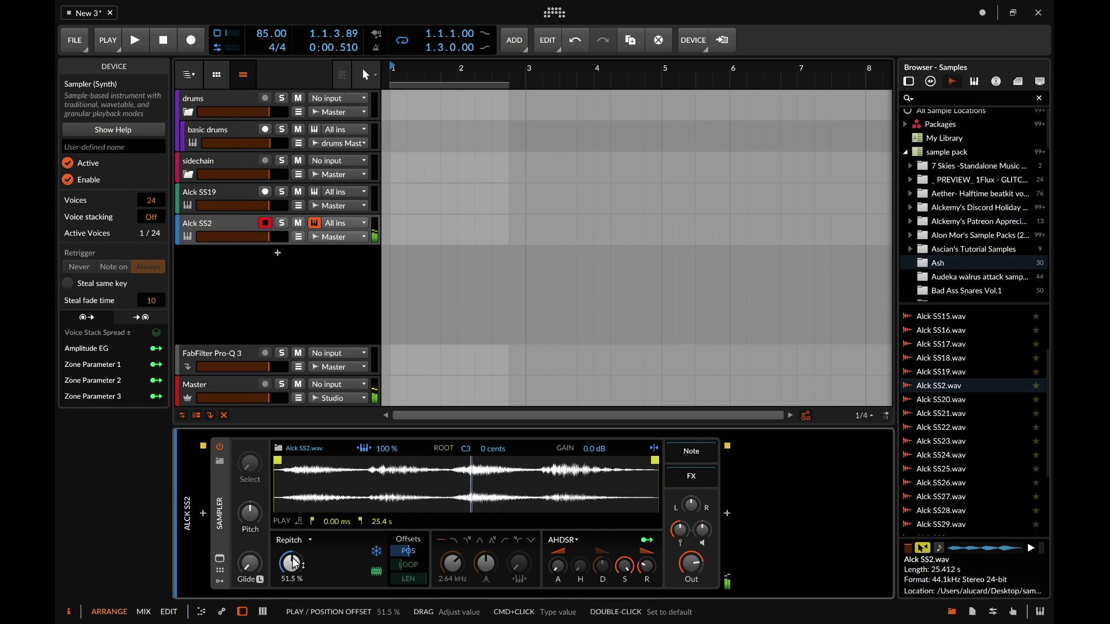
- Return to looped playback with a low-pass filter at about 44 % resonance
left_click(408, 565)
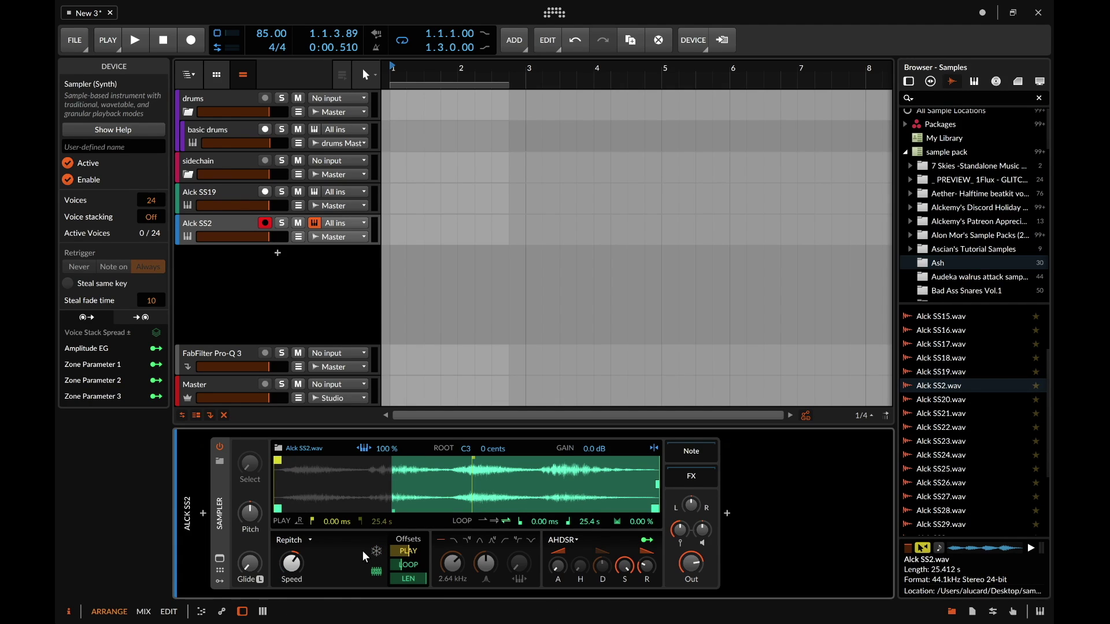
left_click(453, 540)
left_click_drag(486, 563, 486, 561)
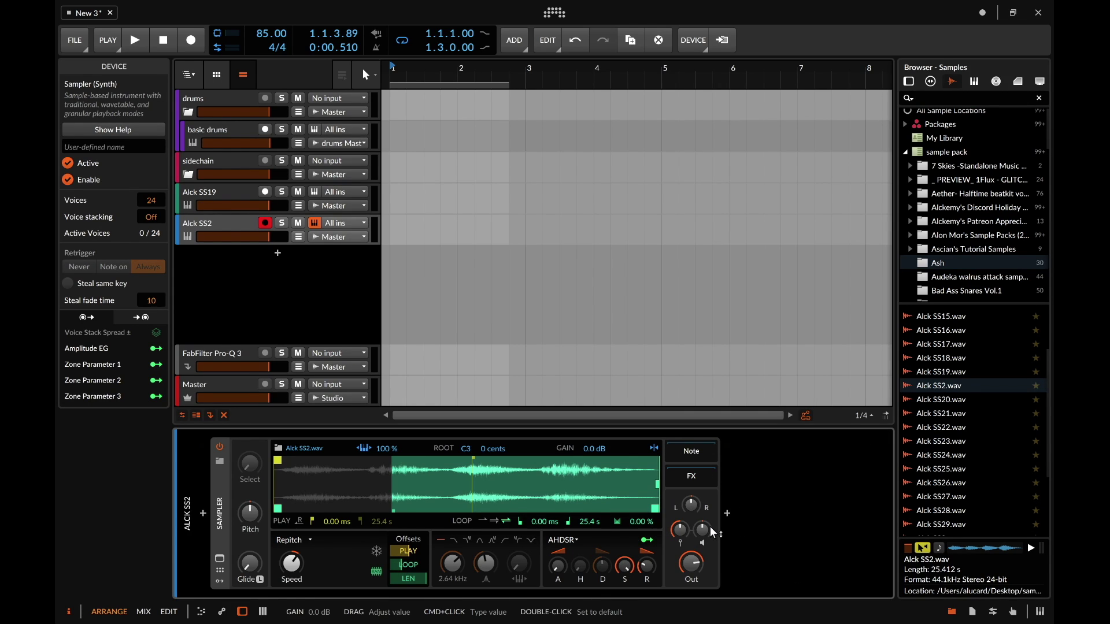
- Adjust the output gain, raise Select to 127 and set glide to about 185 ms
left_click_drag(702, 530, 702, 530)
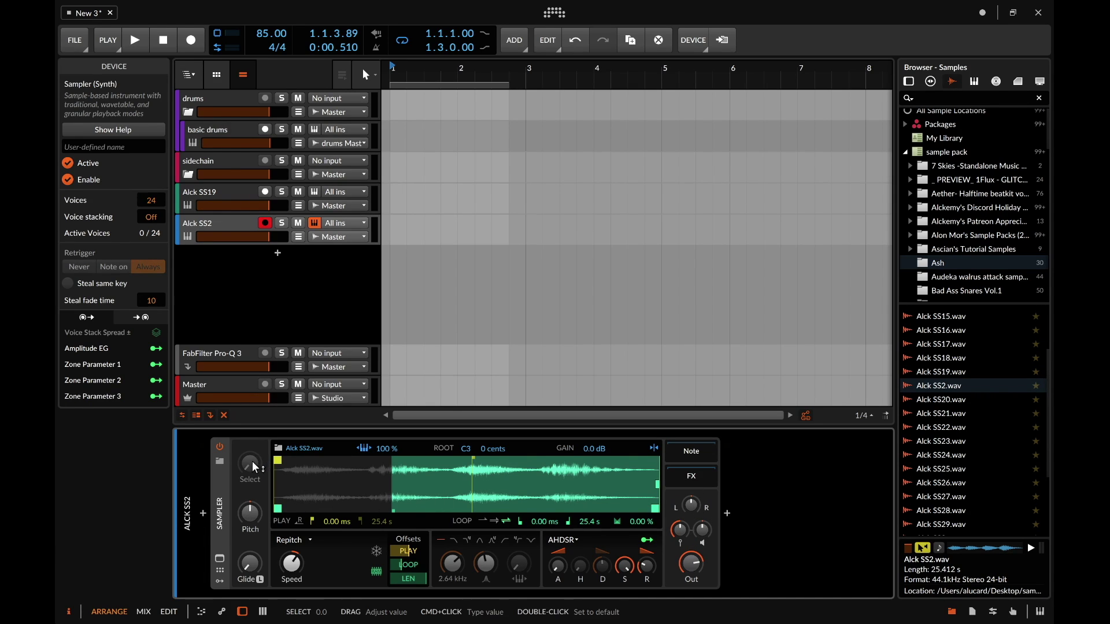
left_click_drag(252, 461, 252, 462)
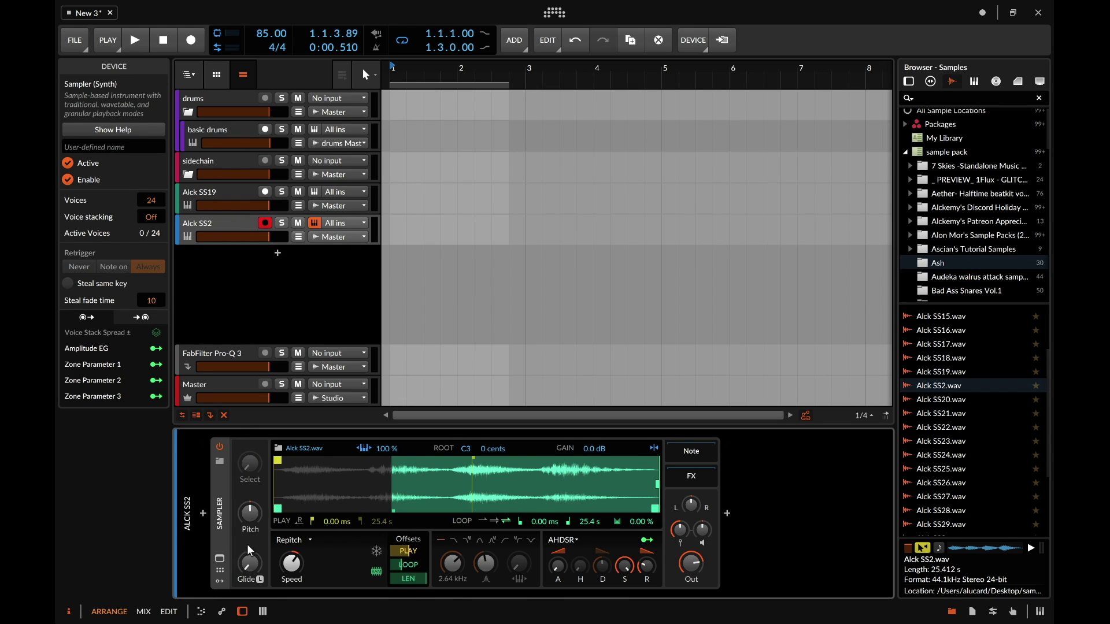
left_click_drag(249, 563, 250, 564)
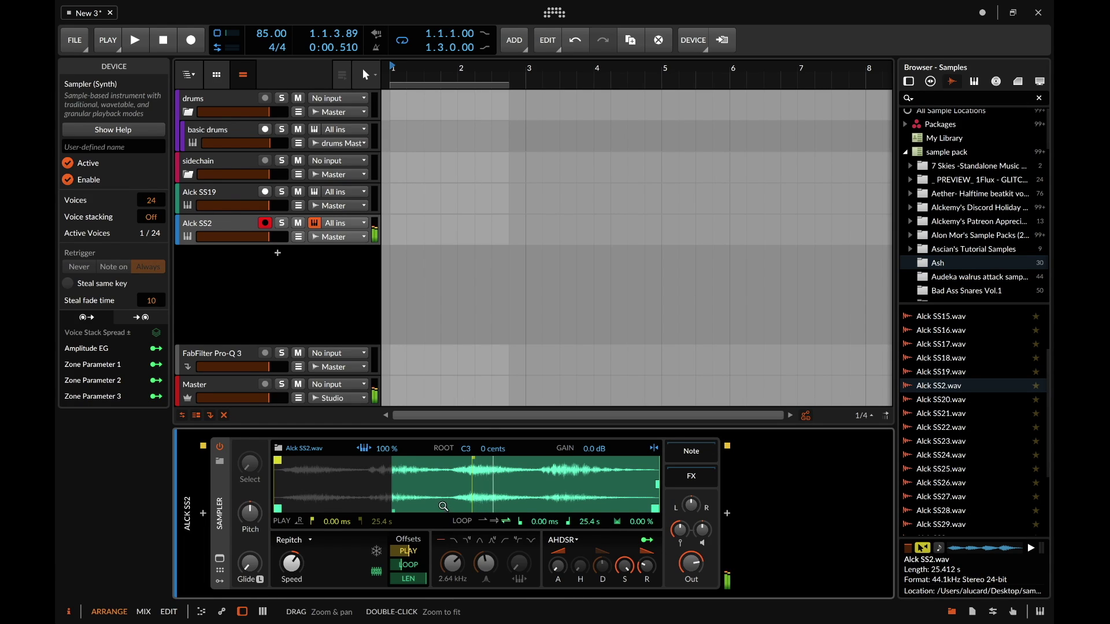
- Raise playback speed to about 170 % and switch the playback mode to Cycles
left_click(292, 563)
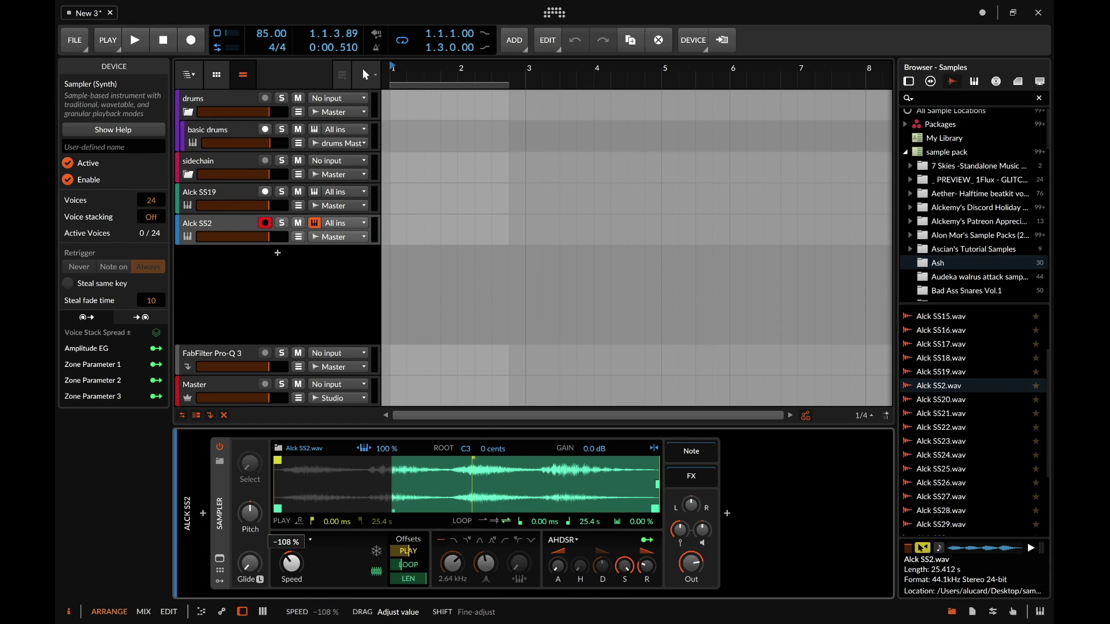
mouse_move(292, 563)
left_mouse_down()
mouse_move(291, 511)
mouse_move(293, 563)
left_mouse_up()
left_click(287, 543)
left_click(296, 568)
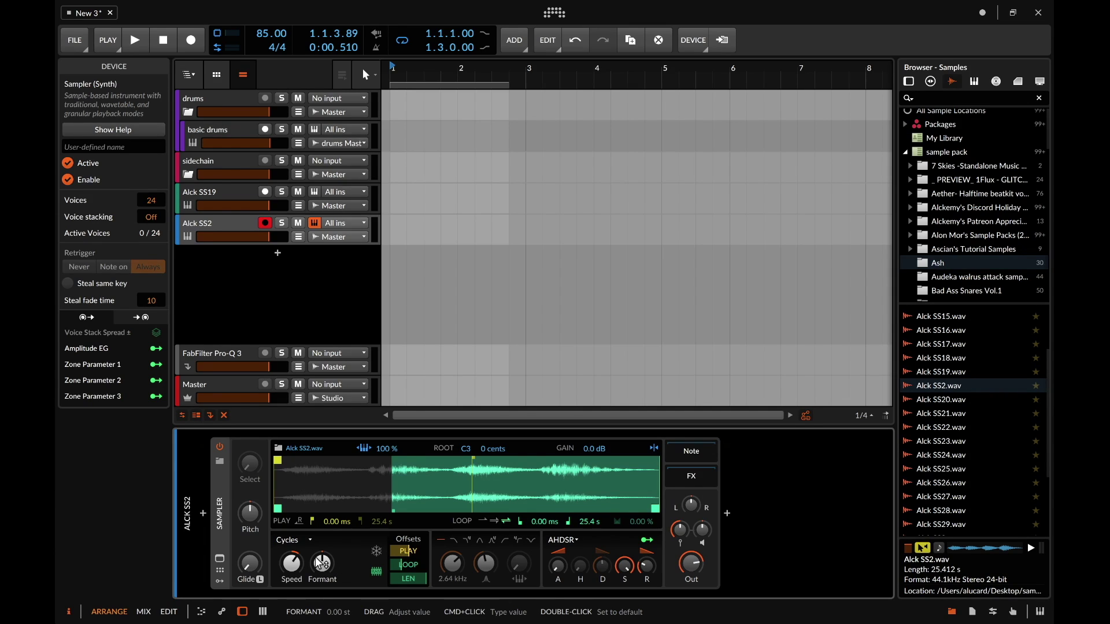
- Raise the formant to +24 semitones, lower speed to about 38 %, and freeze at about 94 %
left_click(293, 563)
left_click_drag(318, 571, 327, 601)
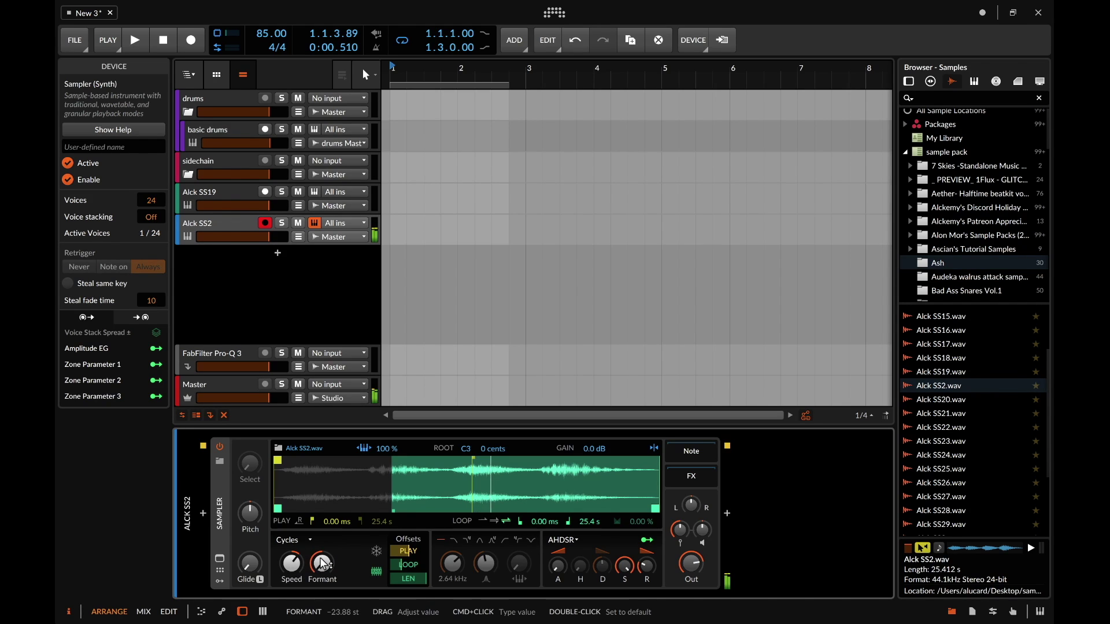
left_click_drag(291, 563, 289, 521)
left_click(376, 553)
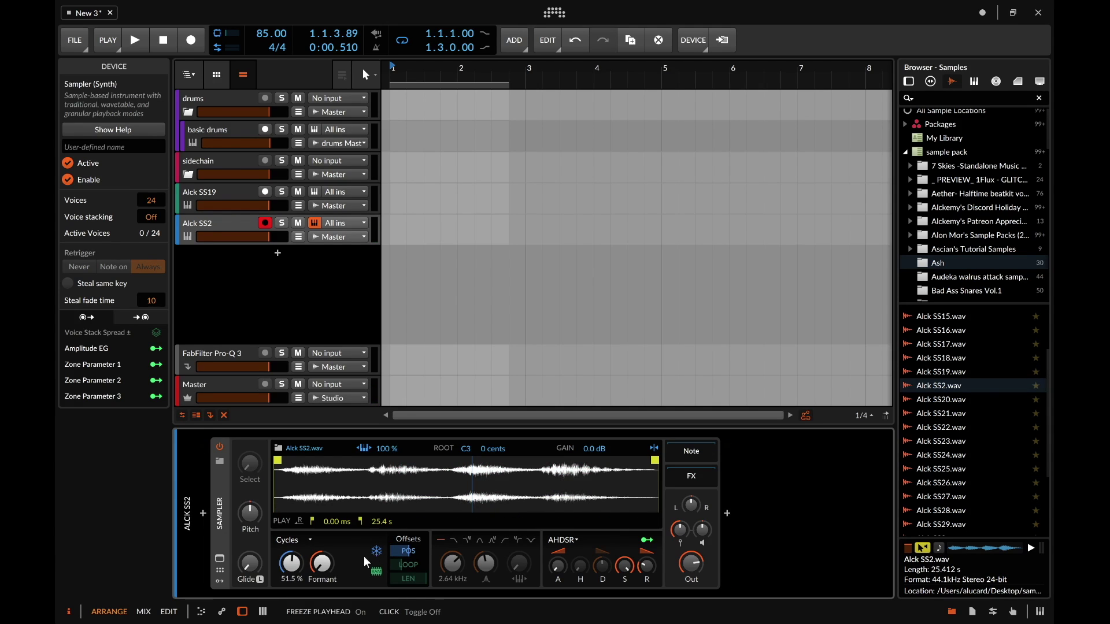
mouse_move(291, 564)
left_mouse_down()
mouse_move(291, 546)
mouse_move(292, 569)
left_mouse_up()
- Switch to Textures mode with about 8 ms grains, 520 % motion and frozen position 84.5 %
left_click(296, 539)
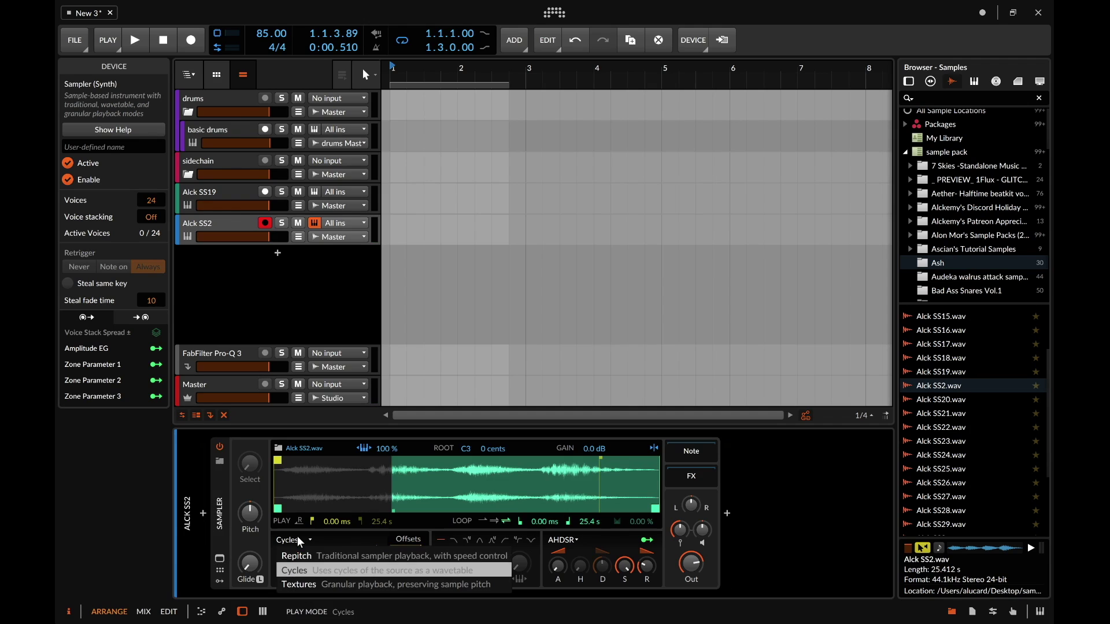
left_click(301, 584)
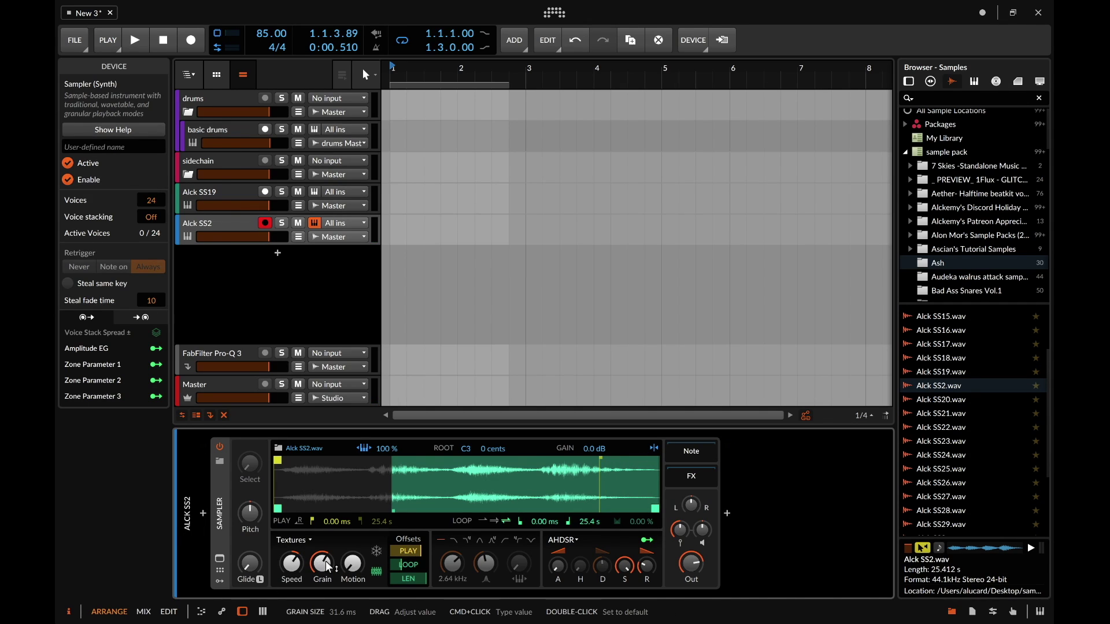
left_click_drag(327, 566, 357, 566)
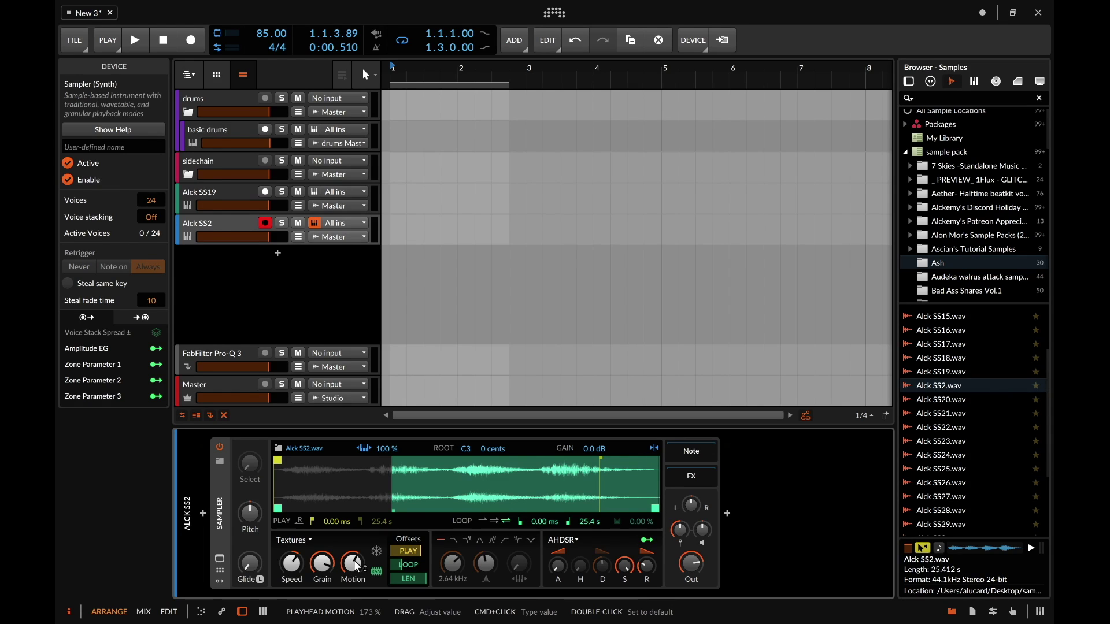
left_click_drag(357, 567, 357, 537)
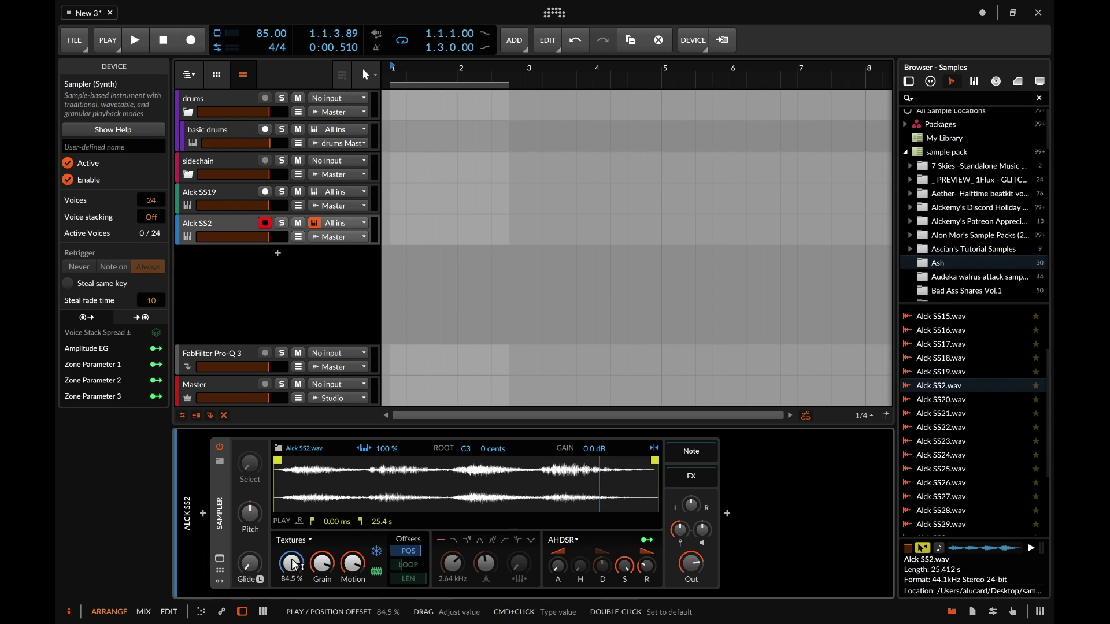
mouse_move(294, 562)
left_mouse_down()
mouse_move(292, 592)
mouse_move(292, 559)
left_mouse_up()
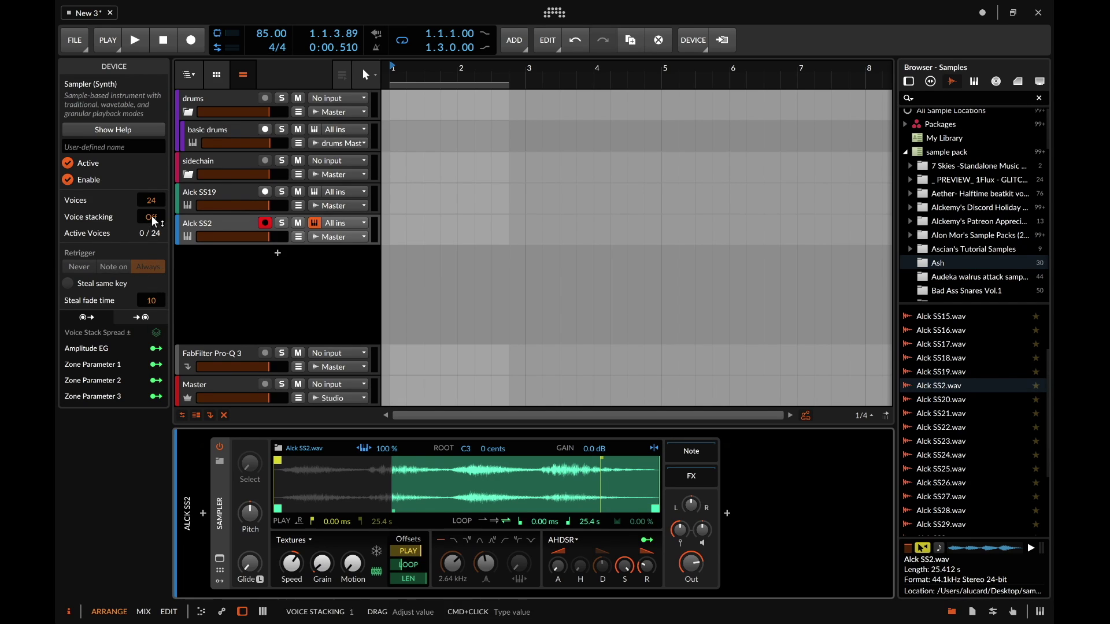
- Stack five voices per note and map the voice stack spread to pitch
left_click_drag(152, 217, 152, 217)
left_click(156, 333)
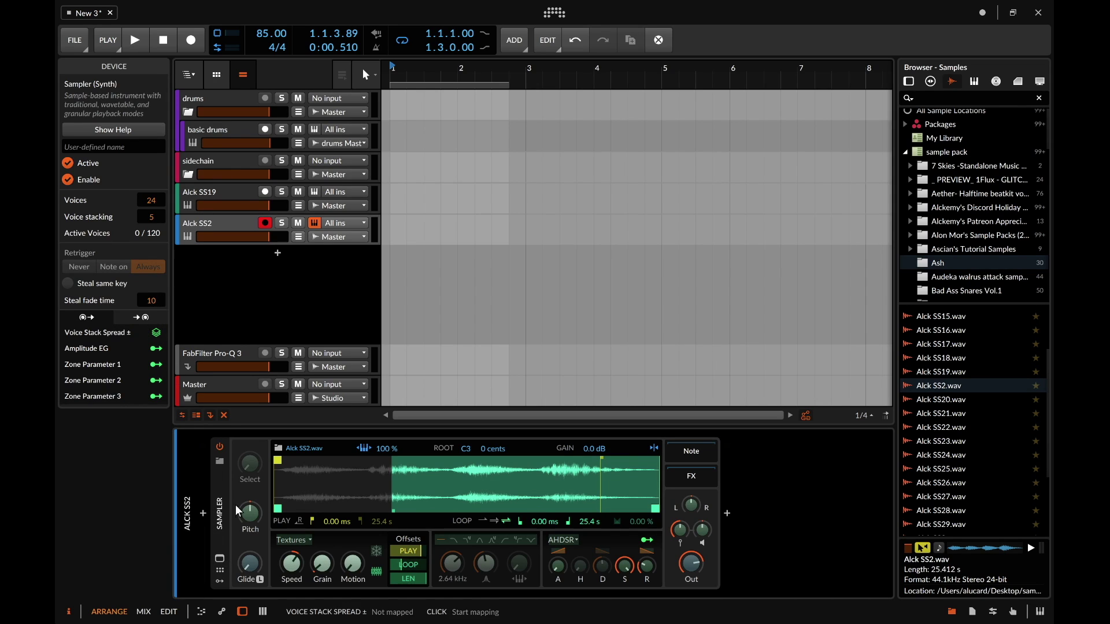
left_click_drag(250, 513, 250, 497)
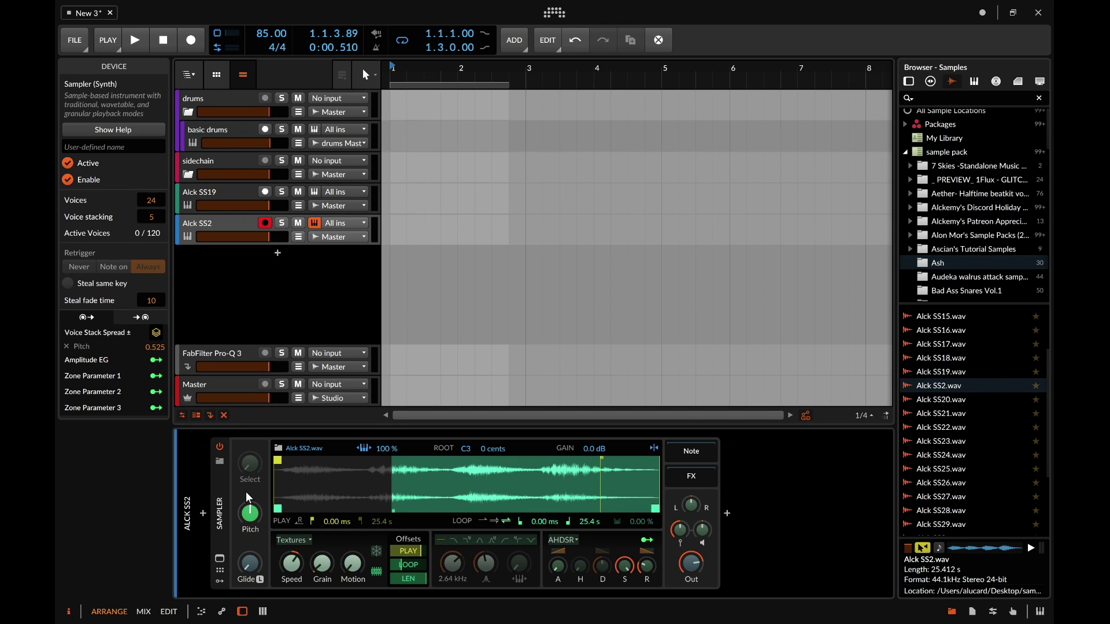
left_click(228, 480)
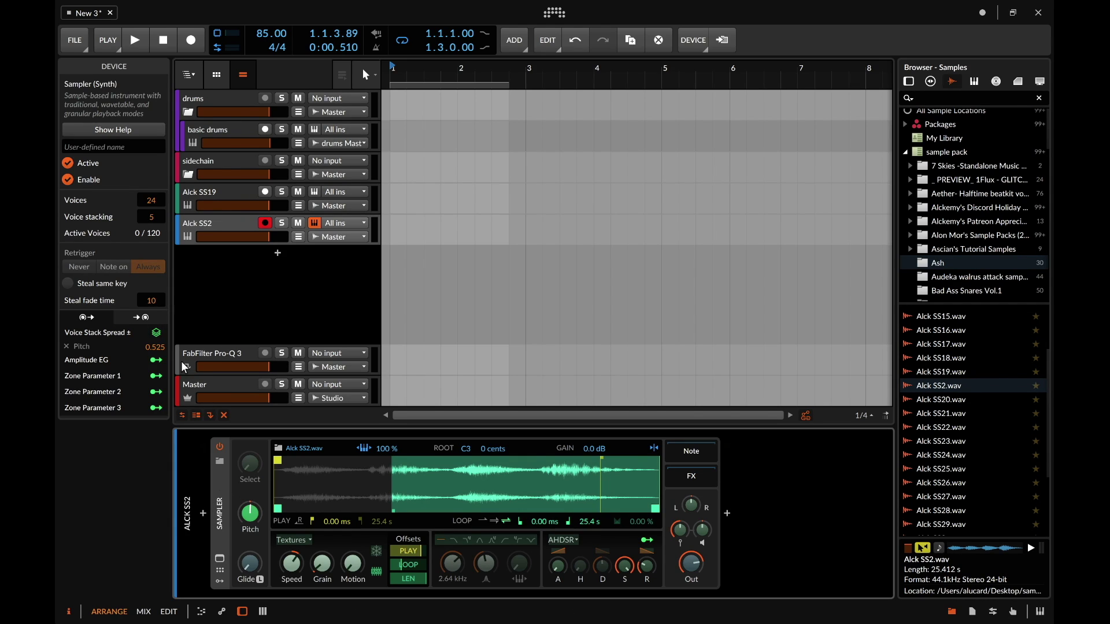
left_click(157, 334)
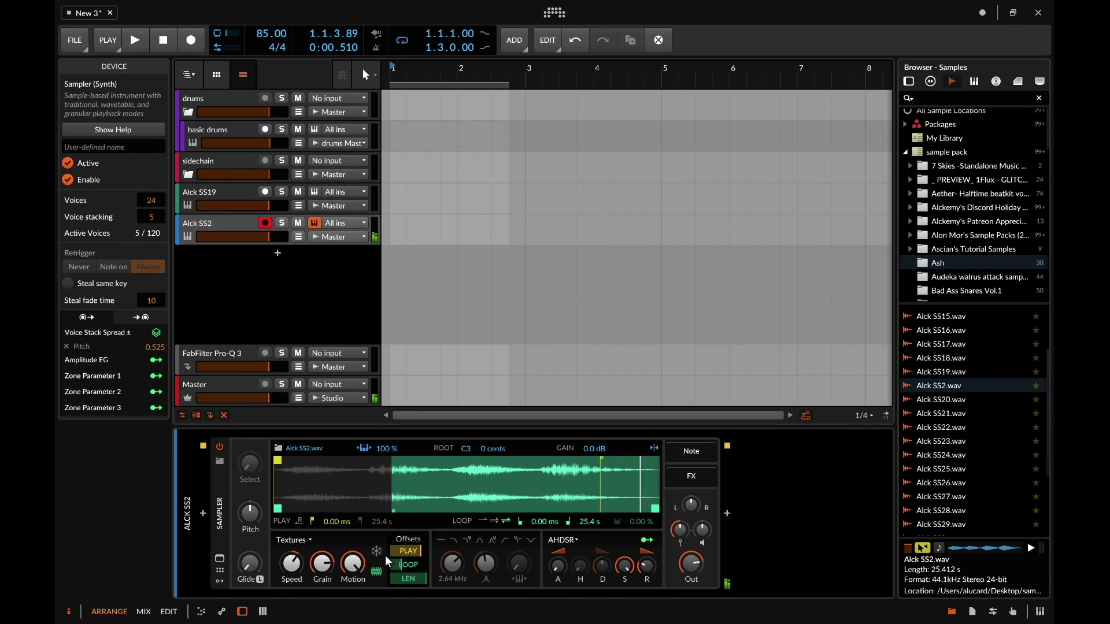
- Lower the play offset to about 39 % and adjust the amplitude envelope's release time
left_click_drag(425, 552, 408, 555)
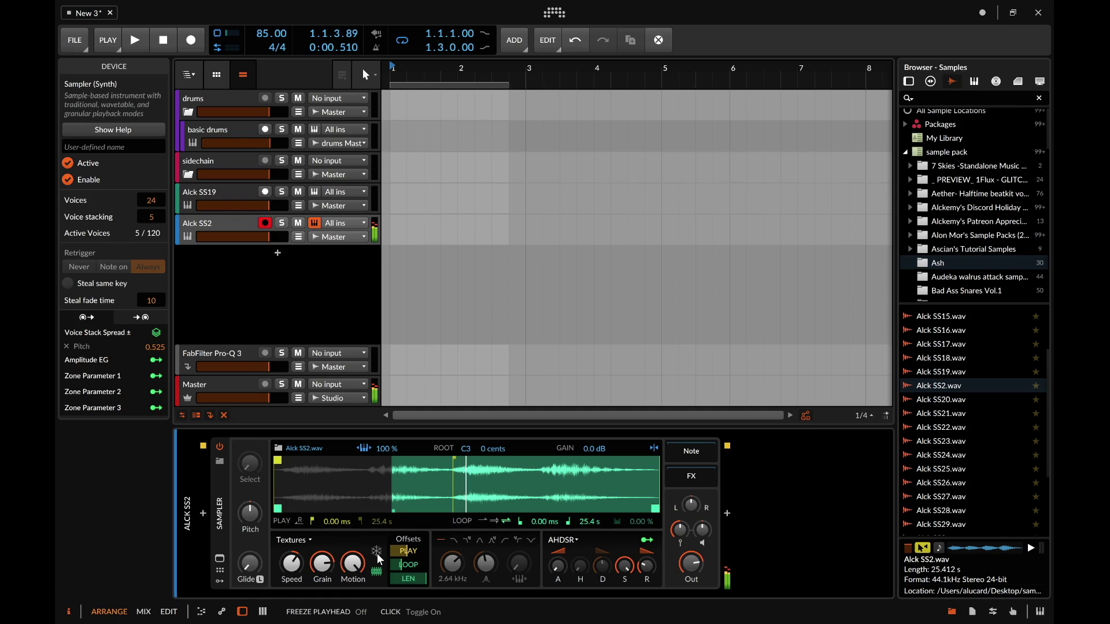
left_click_drag(646, 567, 646, 573)
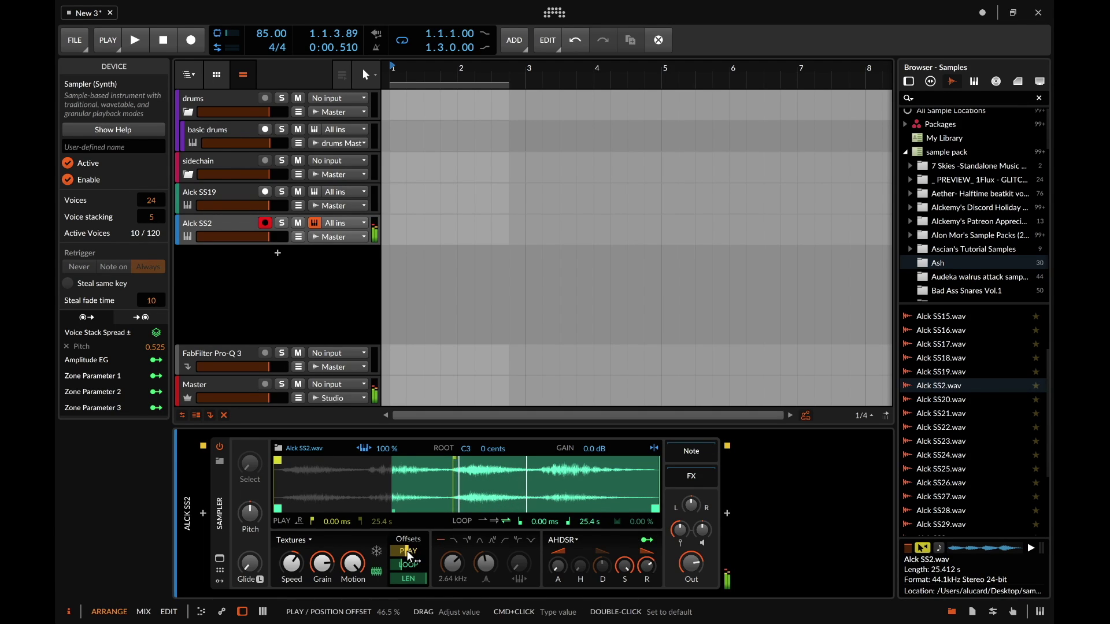
left_click_drag(408, 555, 408, 564)
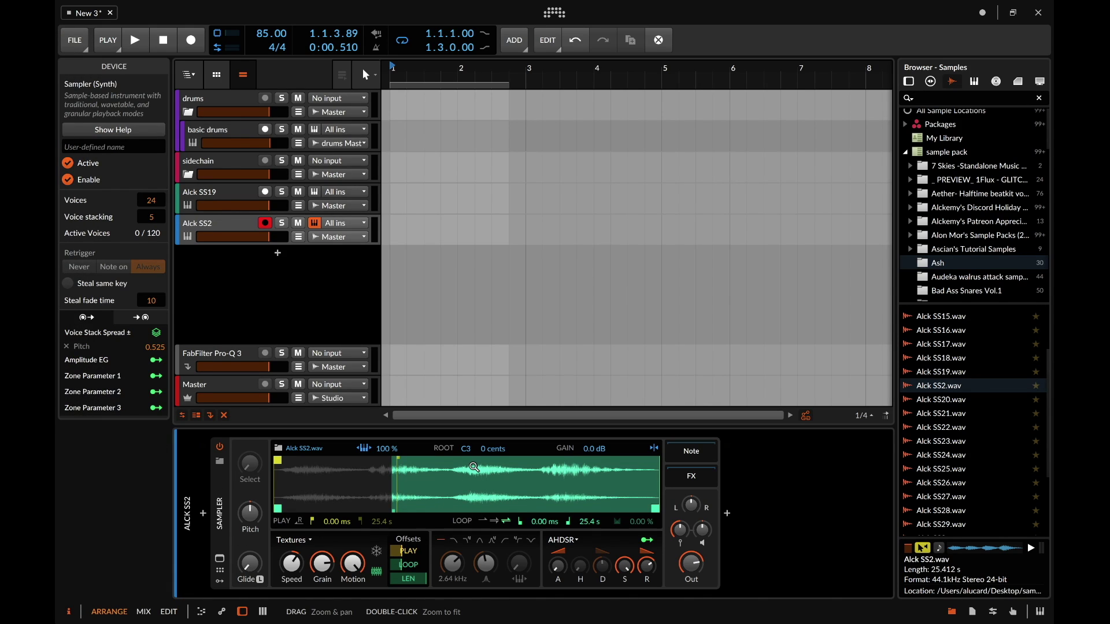
- Convert the Sampler to a multi-sample instrument and open its zone editor
right_click(445, 466)
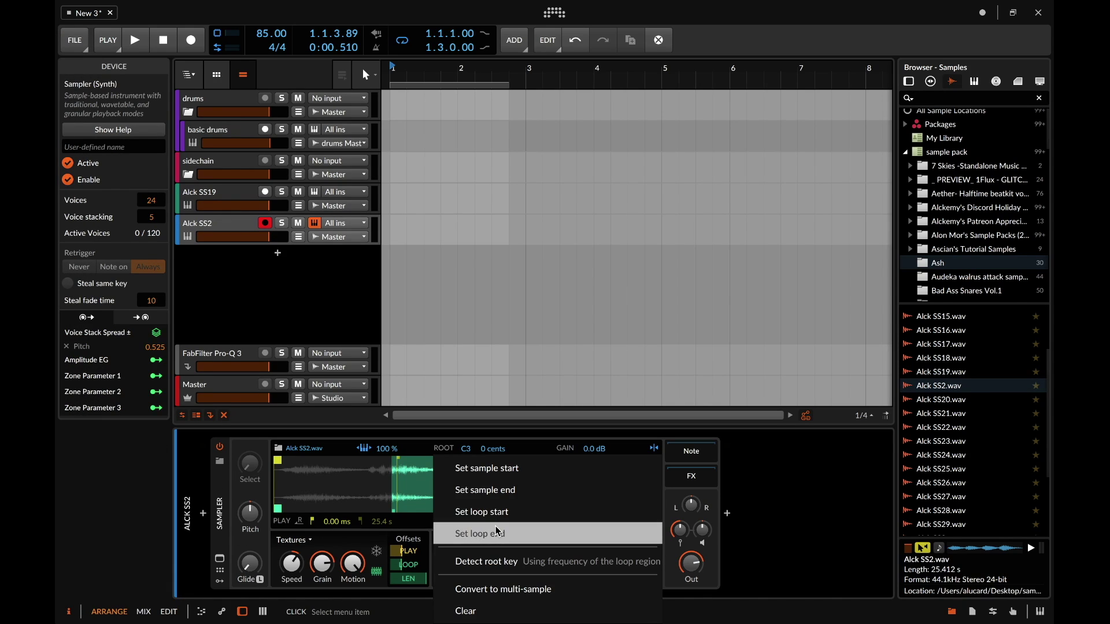
left_click(507, 587)
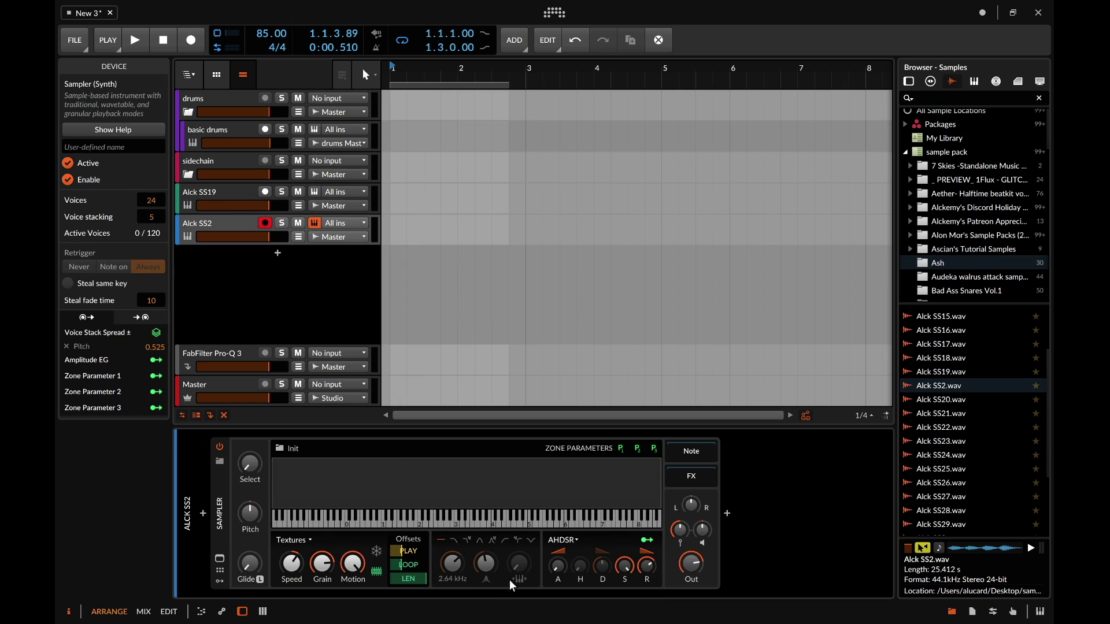
left_click(374, 473)
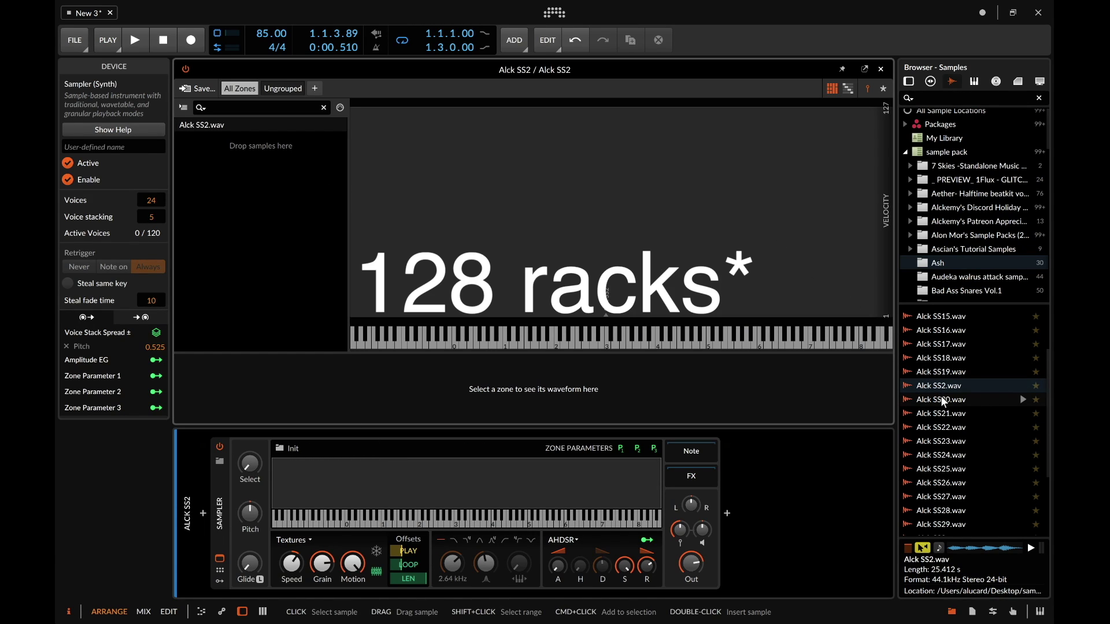
- Add Alck SS22.wav as a second zone and inspect both zones, ending on Alck SS2.wav
left_click_drag(941, 427, 362, 266)
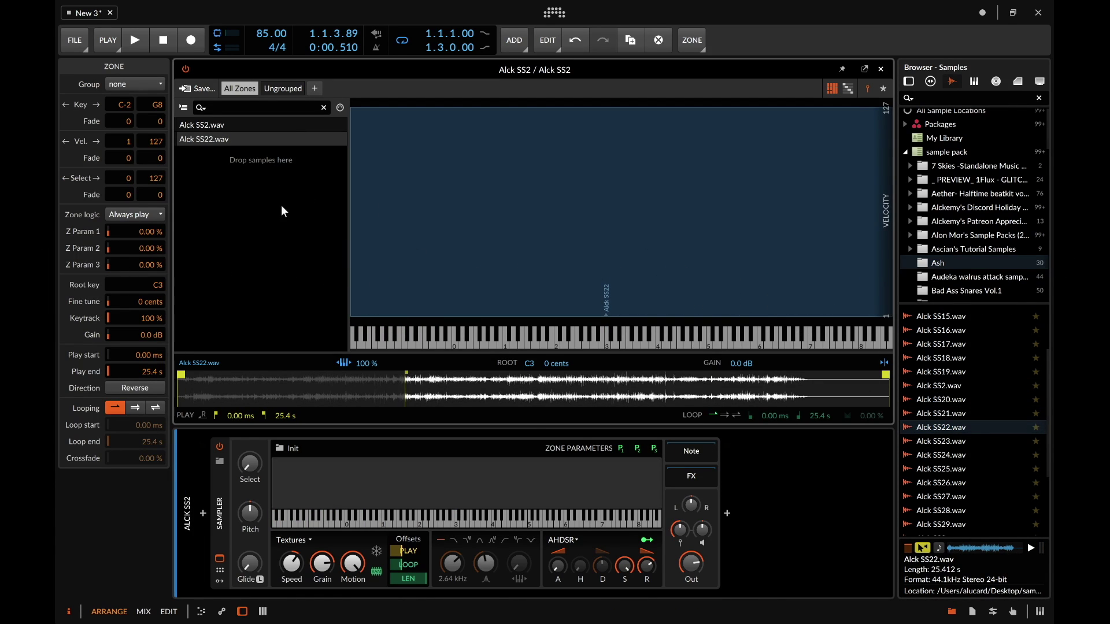
left_click(234, 129)
left_click(230, 137)
left_click(311, 128)
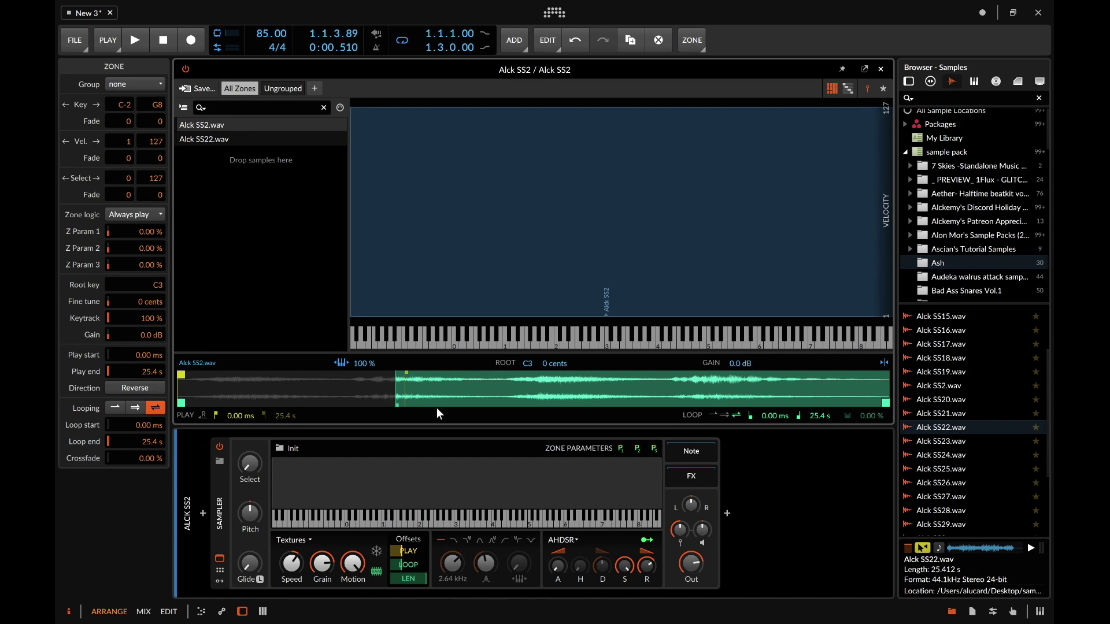
- Map Zone Parameter 1 to the filter mode and filter cutoff
left_click(621, 449)
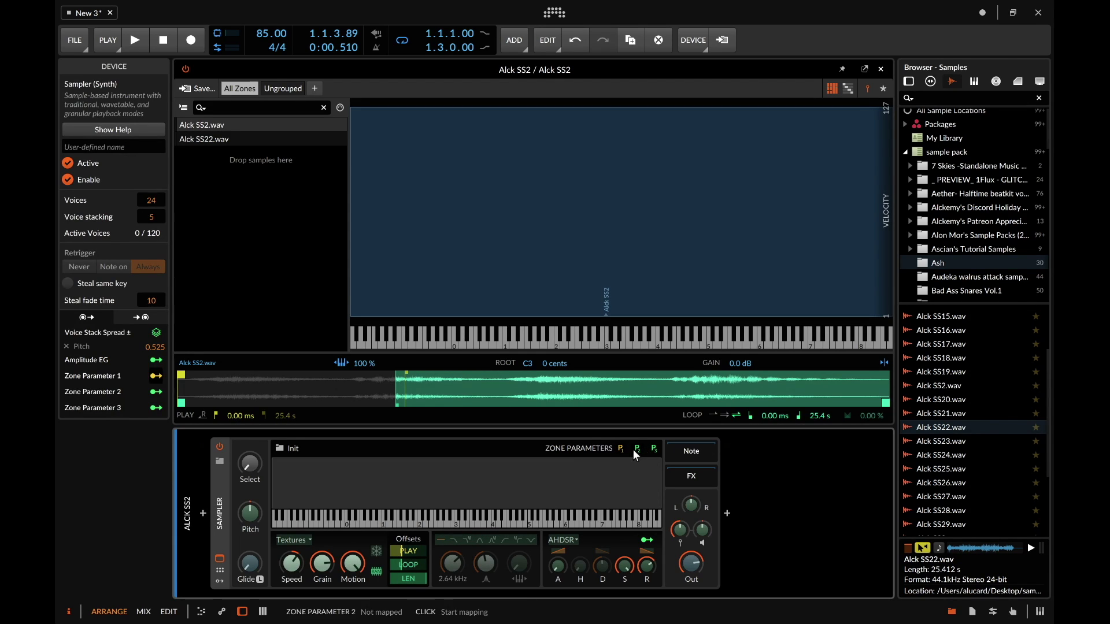
left_click(455, 542)
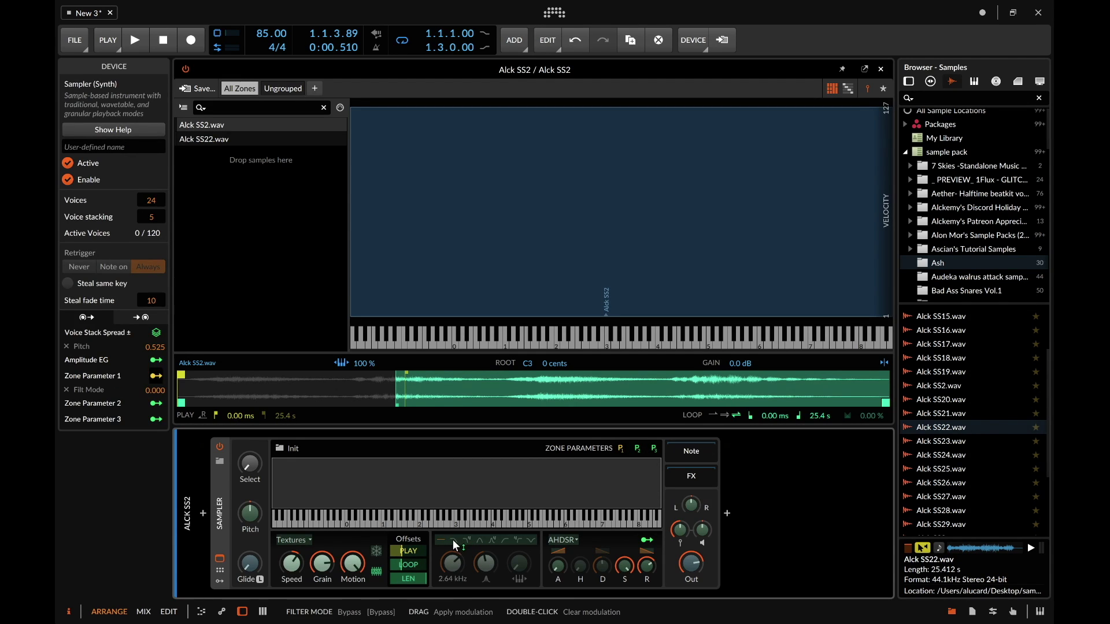
left_click_drag(450, 581, 449, 604)
left_click(621, 449)
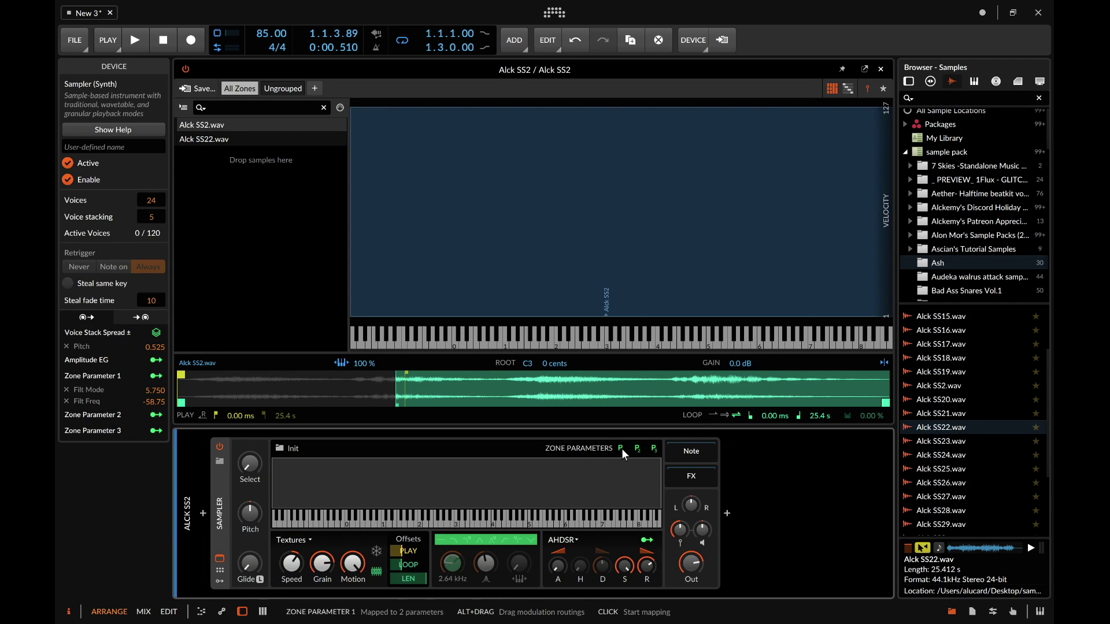
- Set the Alck SS2.wav zone's Z Param 1 to 100 %
left_click(223, 135)
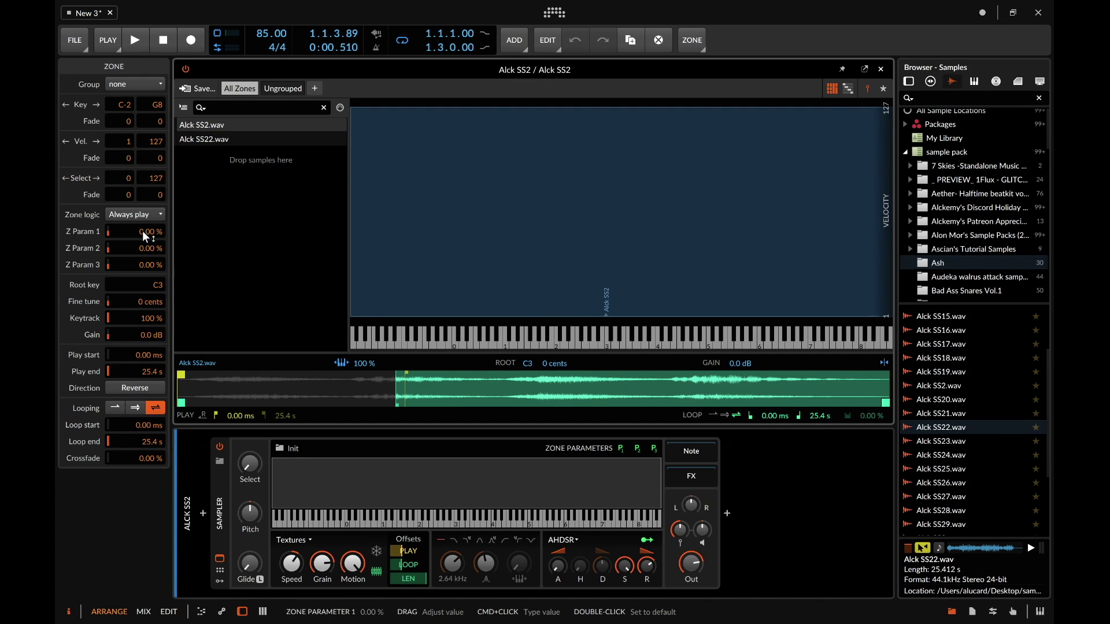
left_click_drag(145, 237, 338, 414)
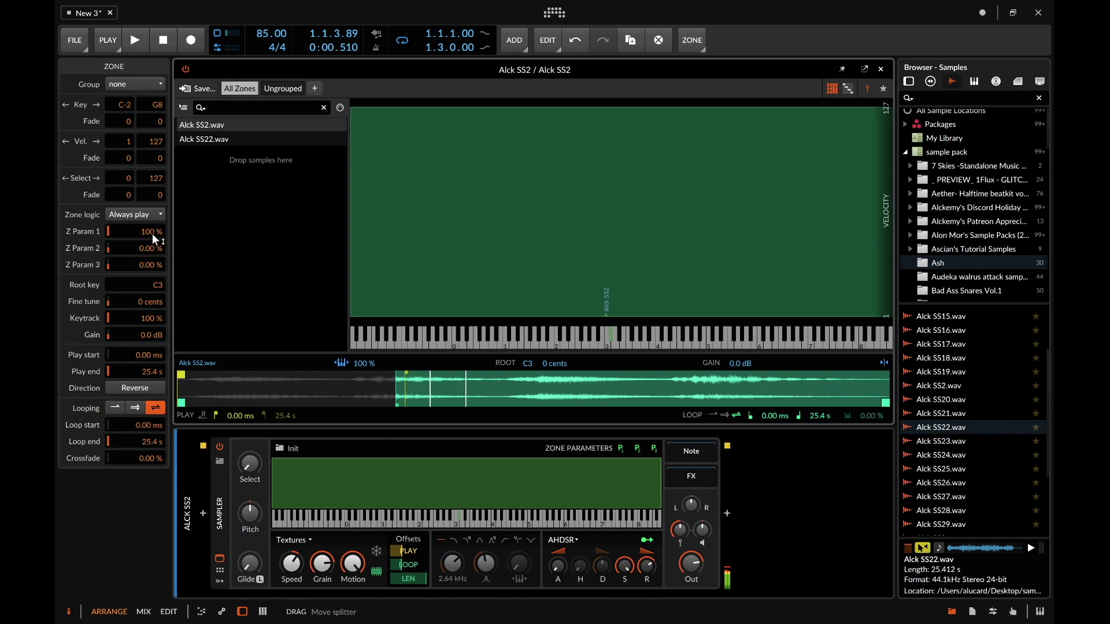
left_click_drag(152, 233, 152, 324)
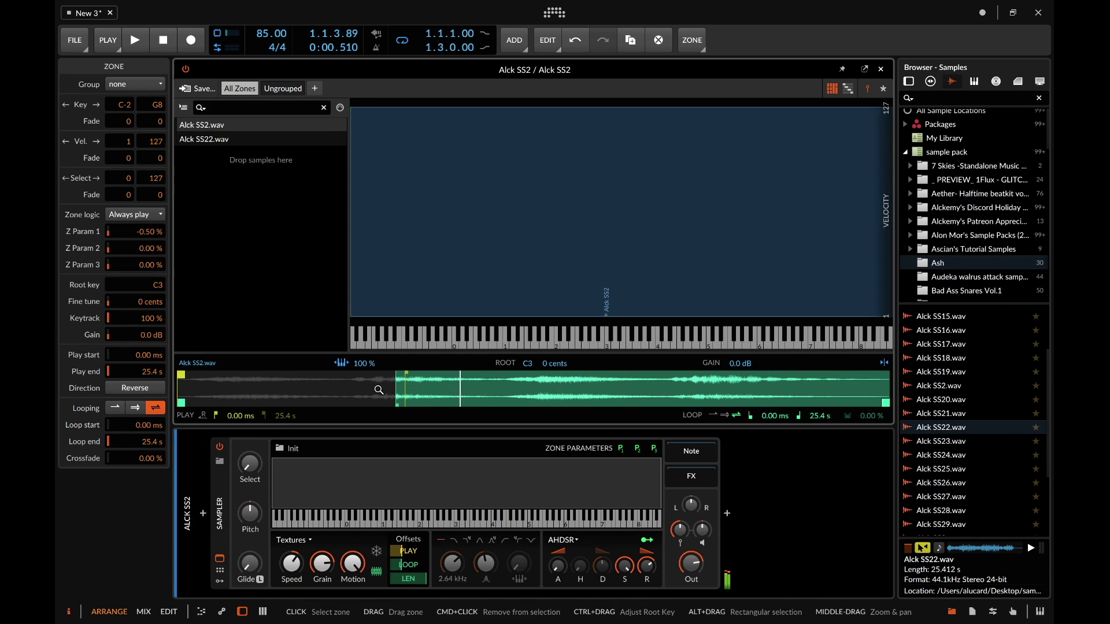
left_click_drag(144, 231, 145, 231)
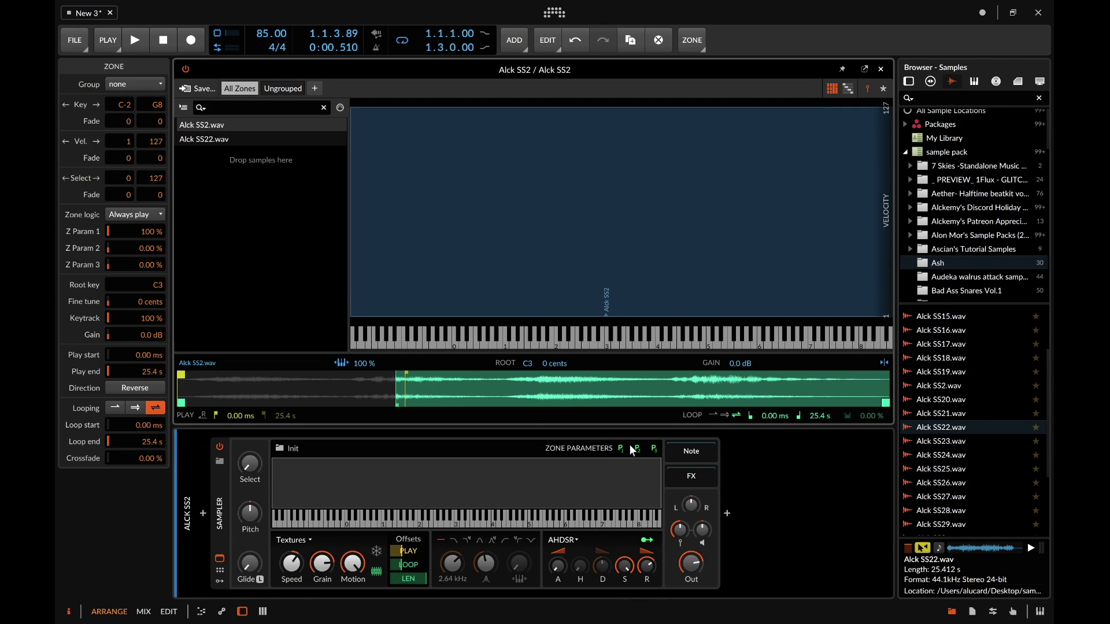
left_click(537, 524)
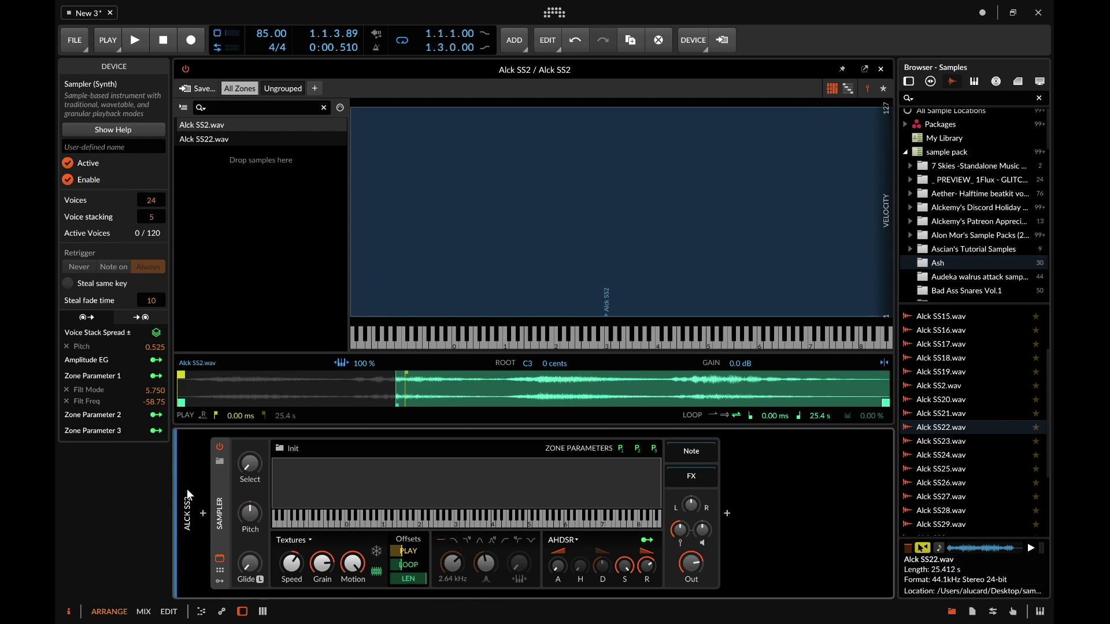
- Add Alck SS29.wav as a third zone and create a new zone group, Group 1
left_click_drag(941, 524, 425, 193)
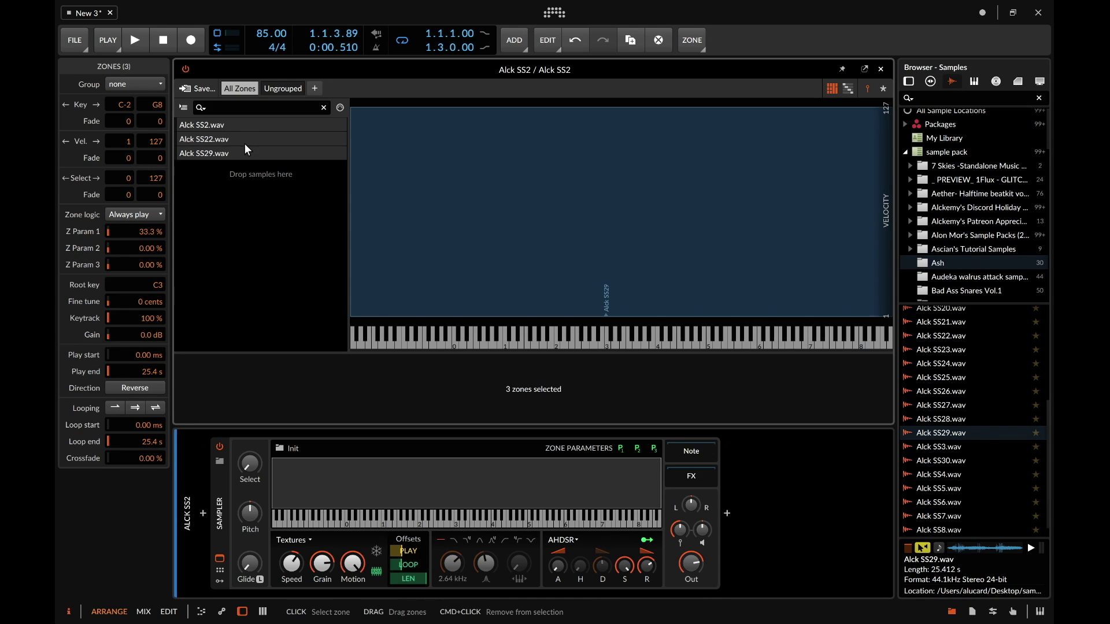
left_click(311, 89)
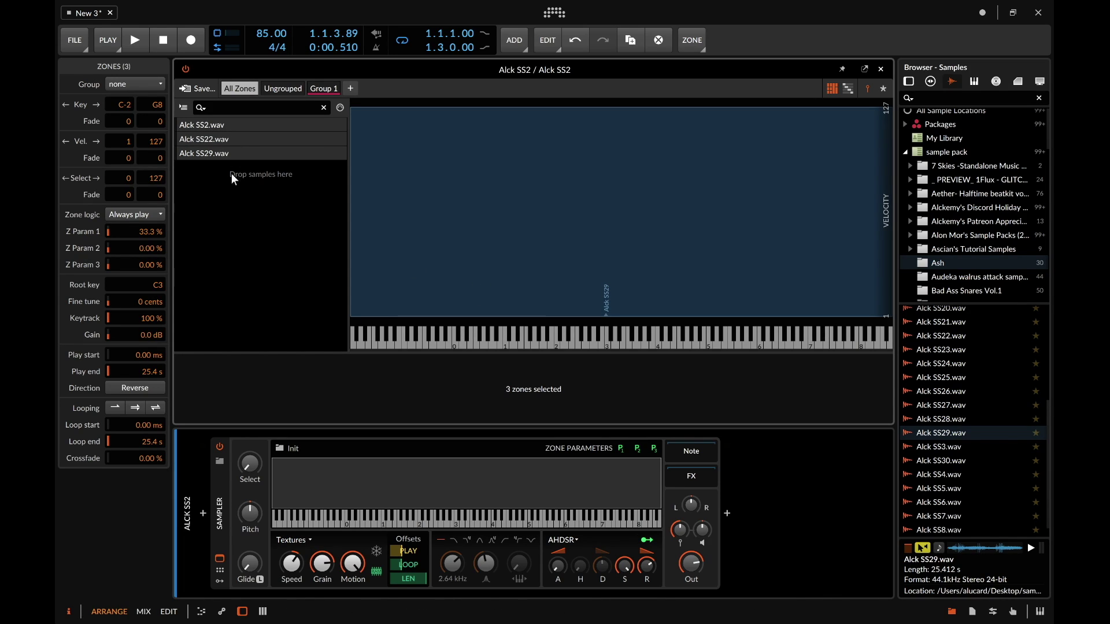
right_click(228, 150)
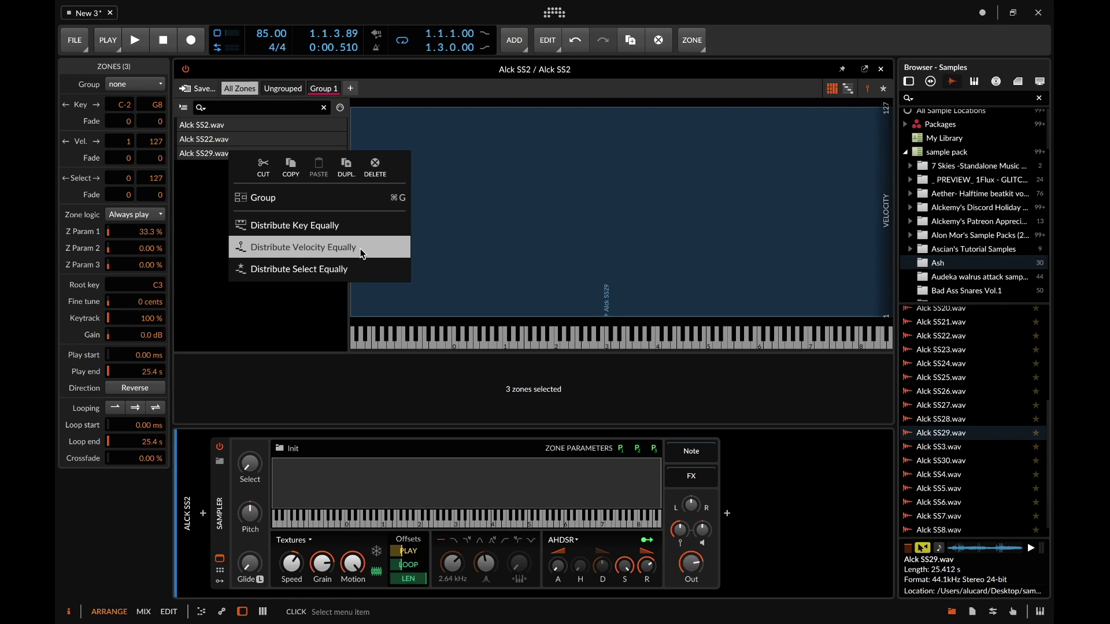
- Distribute the three zones equally across Select, and show their staggered select ranges in list view
left_click(314, 270)
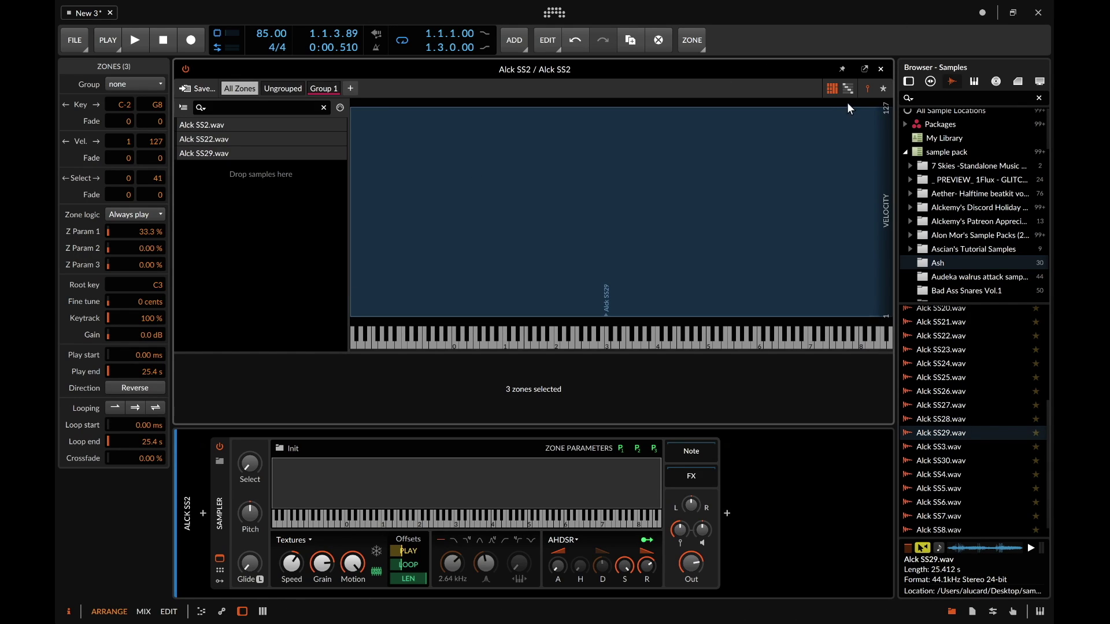
left_click(881, 89)
left_click(848, 87)
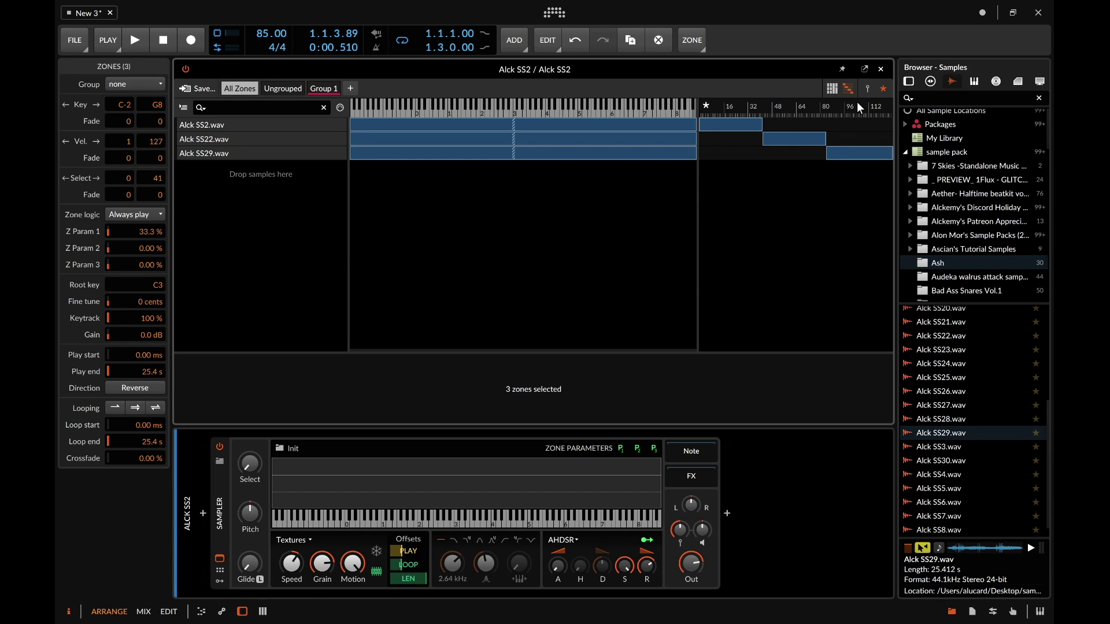
left_click(867, 89)
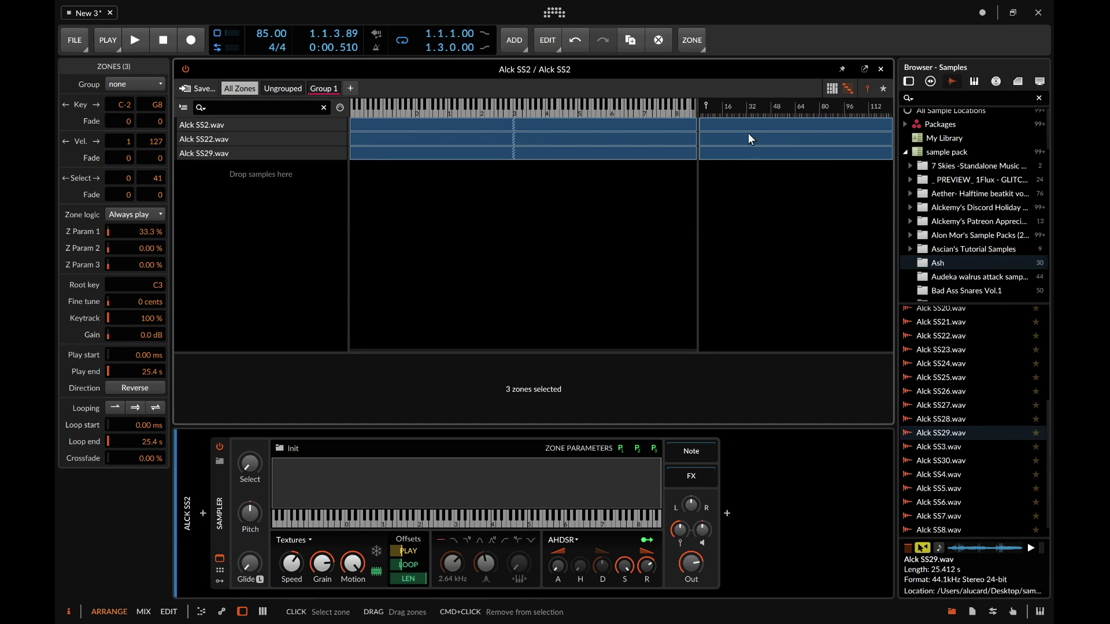
left_click(883, 88)
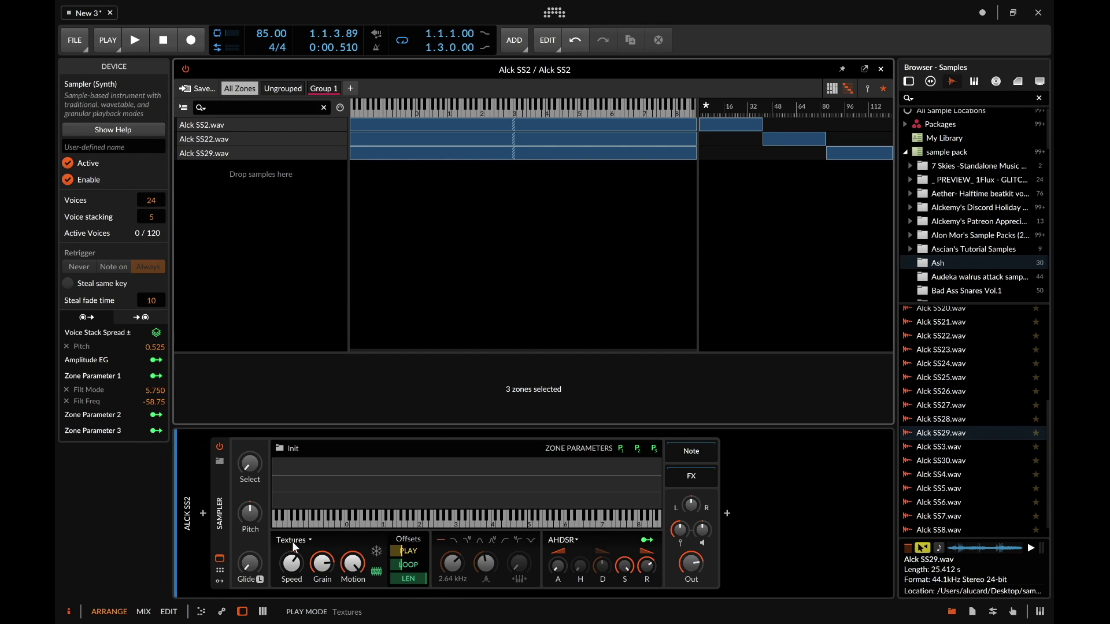
- With the zone editor reopened, preview Alck SS24.wav from the browser
left_click(883, 69)
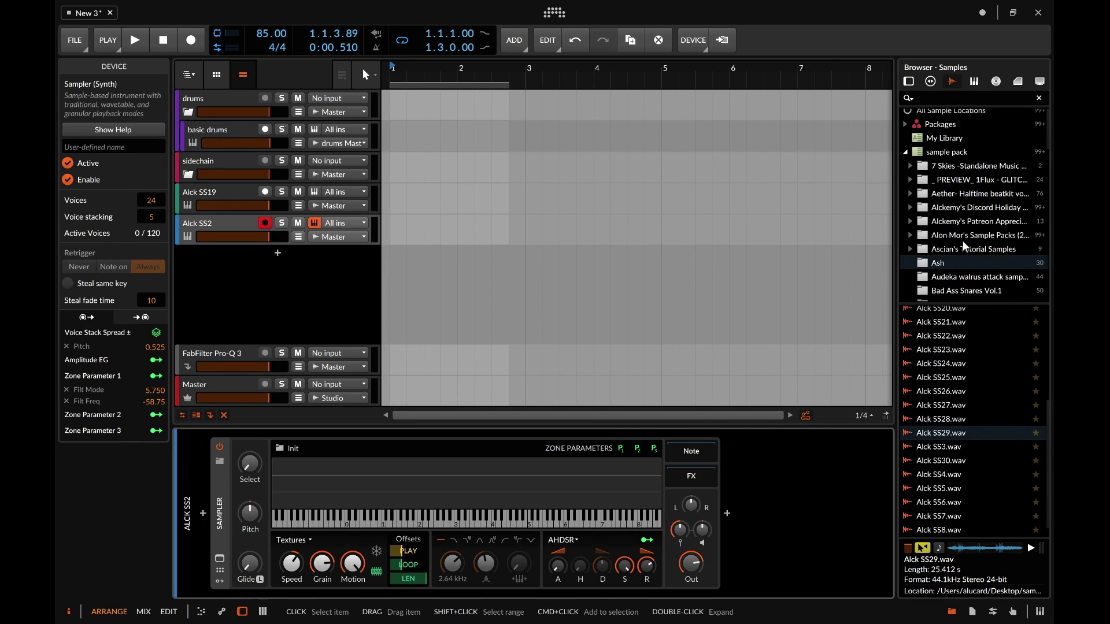
left_click(348, 482)
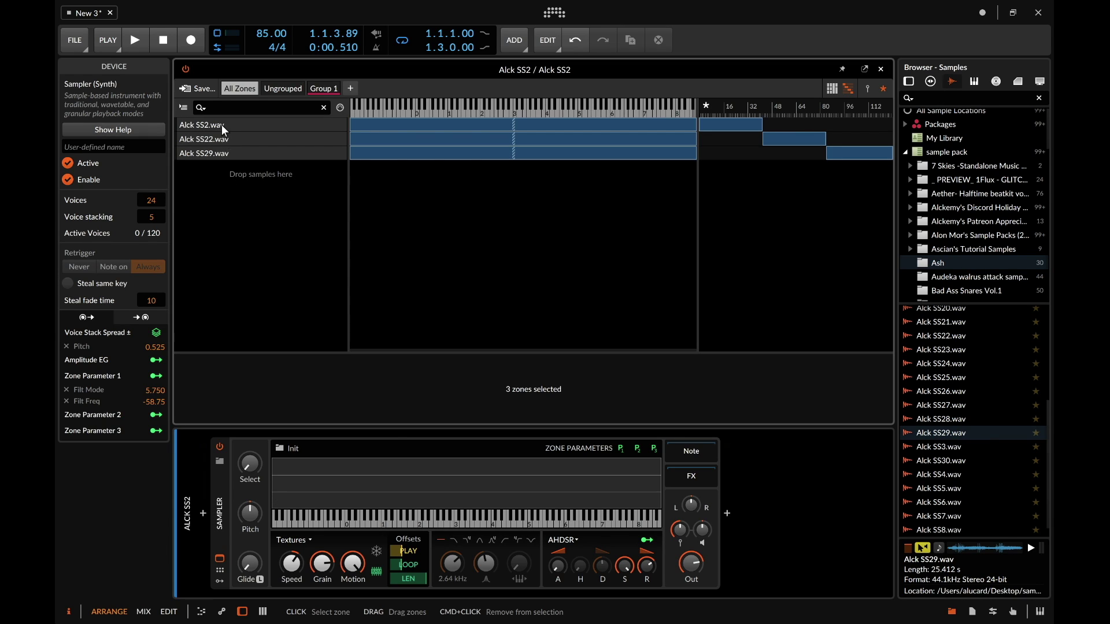
scroll(976, 444, "up", 5)
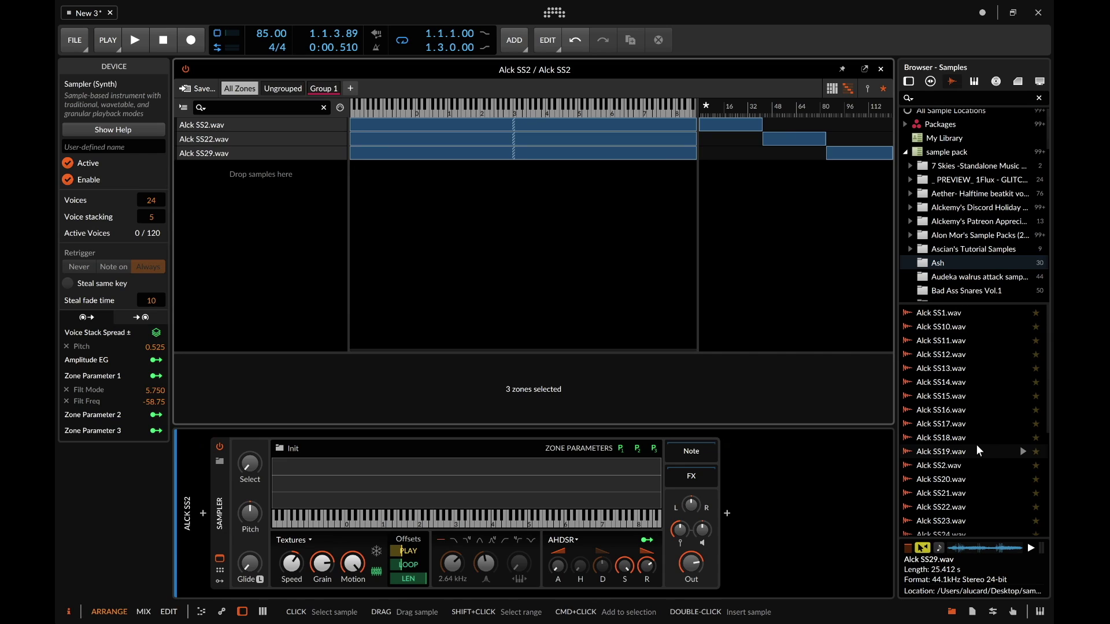
scroll(953, 336, "down", 3)
scroll(953, 335, "down", 1)
left_click(933, 436)
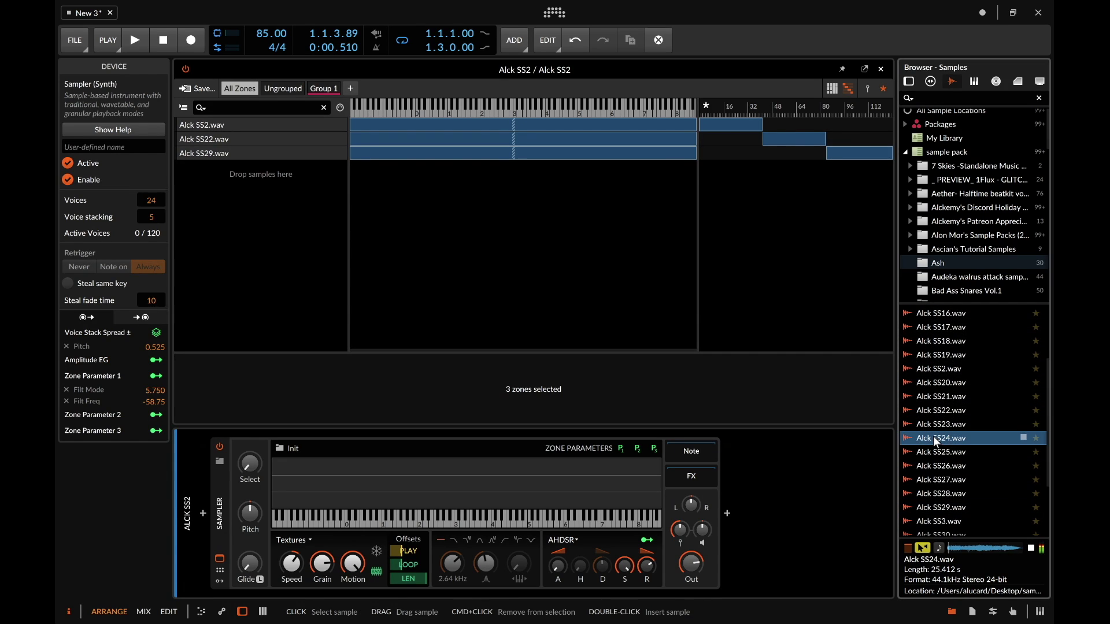
- Preview Alck SS20.wav and Alck SS19.wav, stop the preview, and close the zone editor
left_click(942, 383)
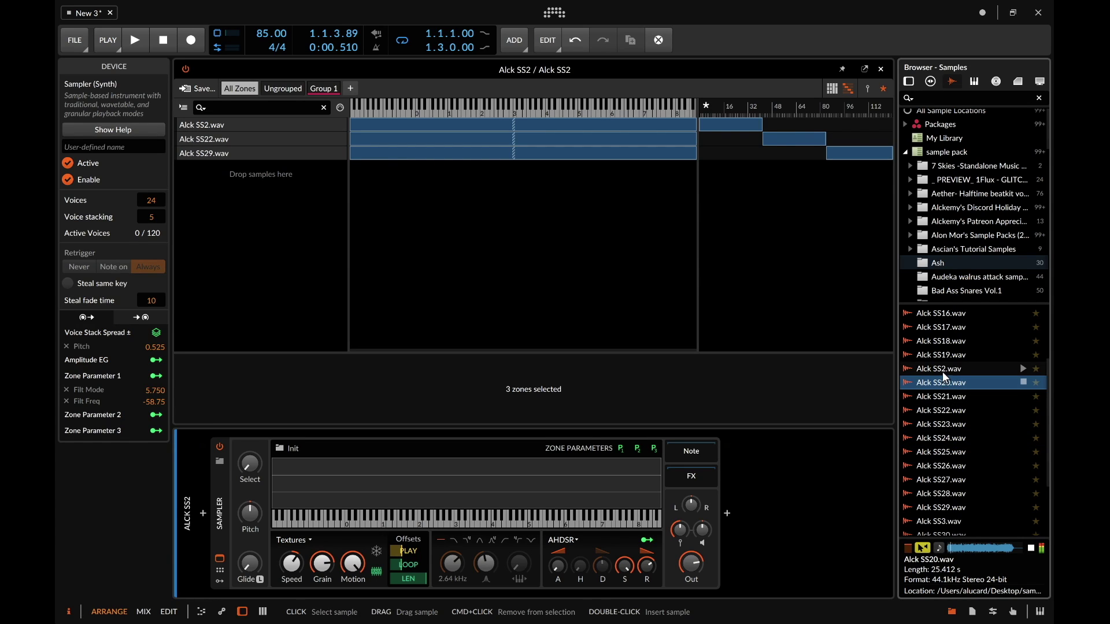
left_click(937, 356)
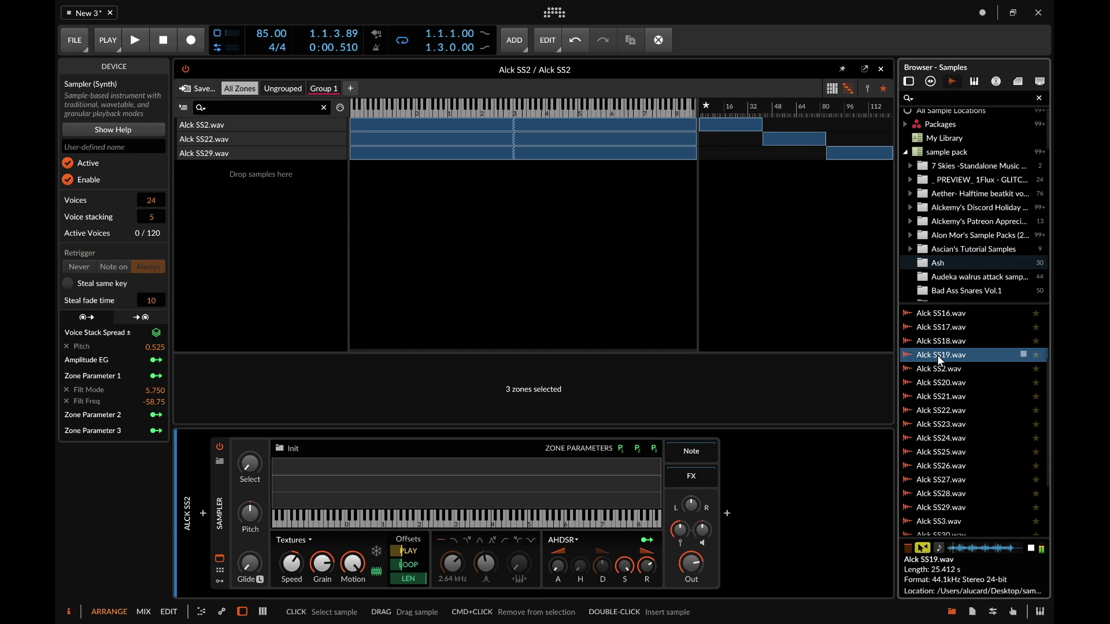
left_click(1024, 354)
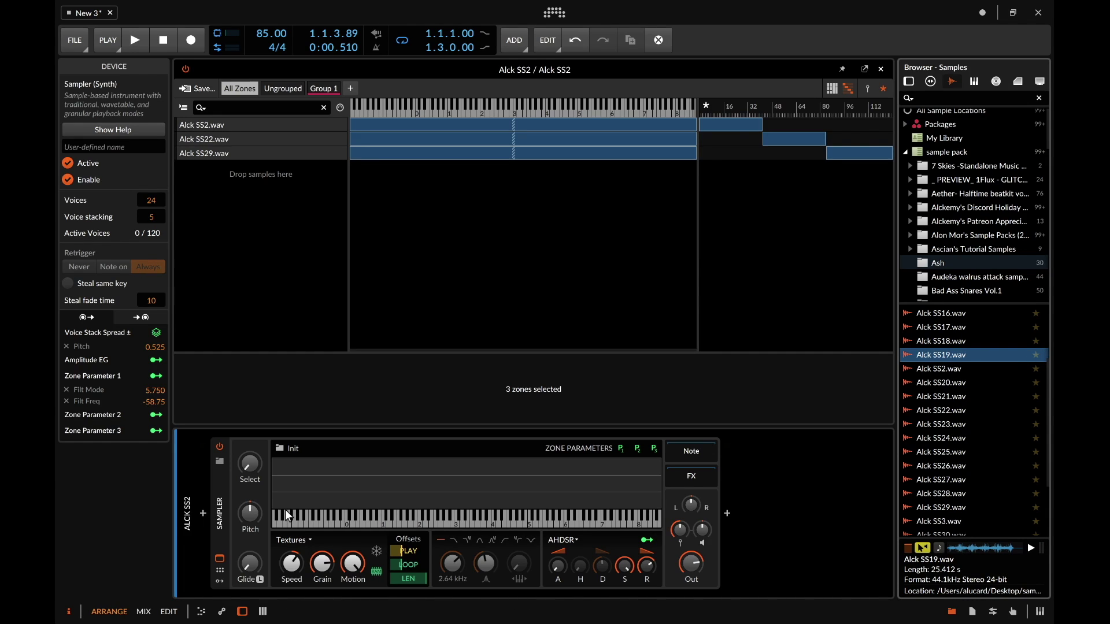
left_click(881, 70)
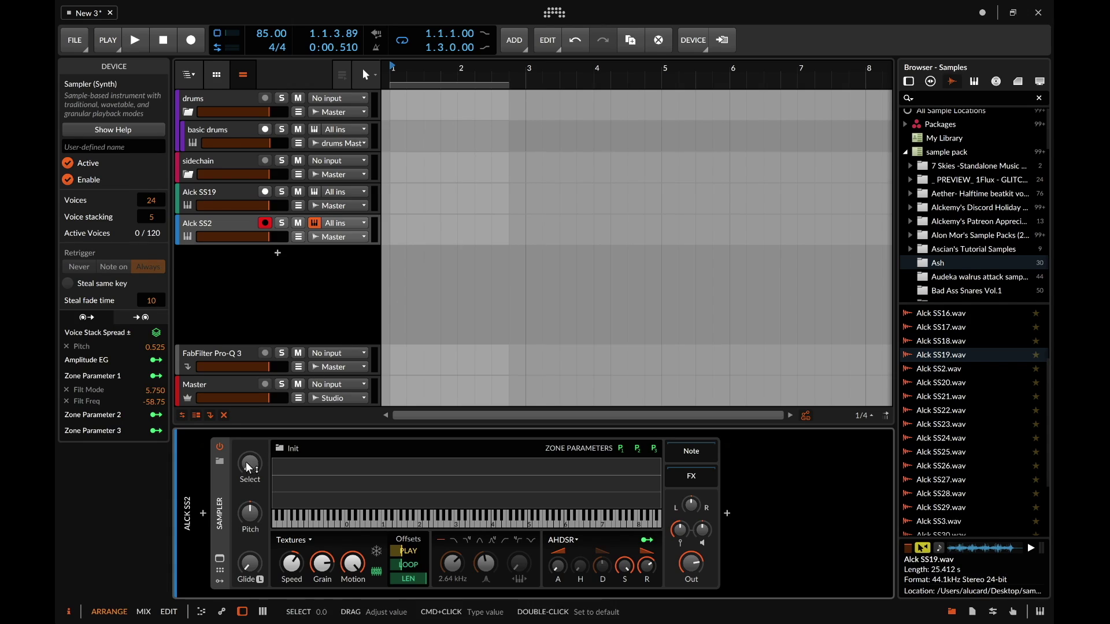